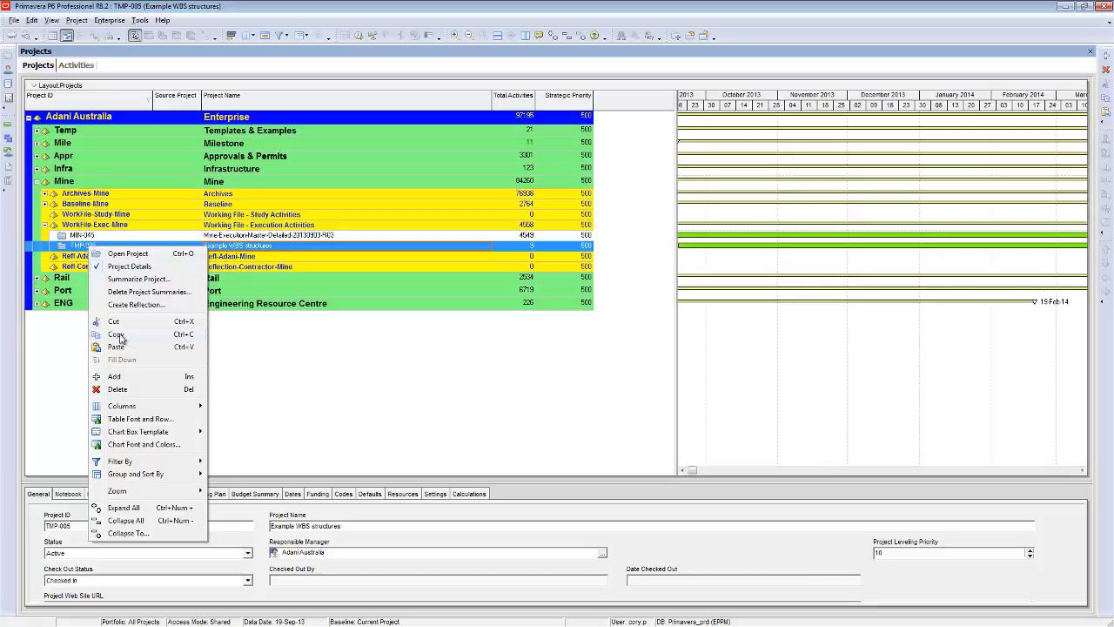
Step: Copy the TMP-005 project into the Baseline-Mine node, accepting the default project and activity copy options
left_click(122, 336)
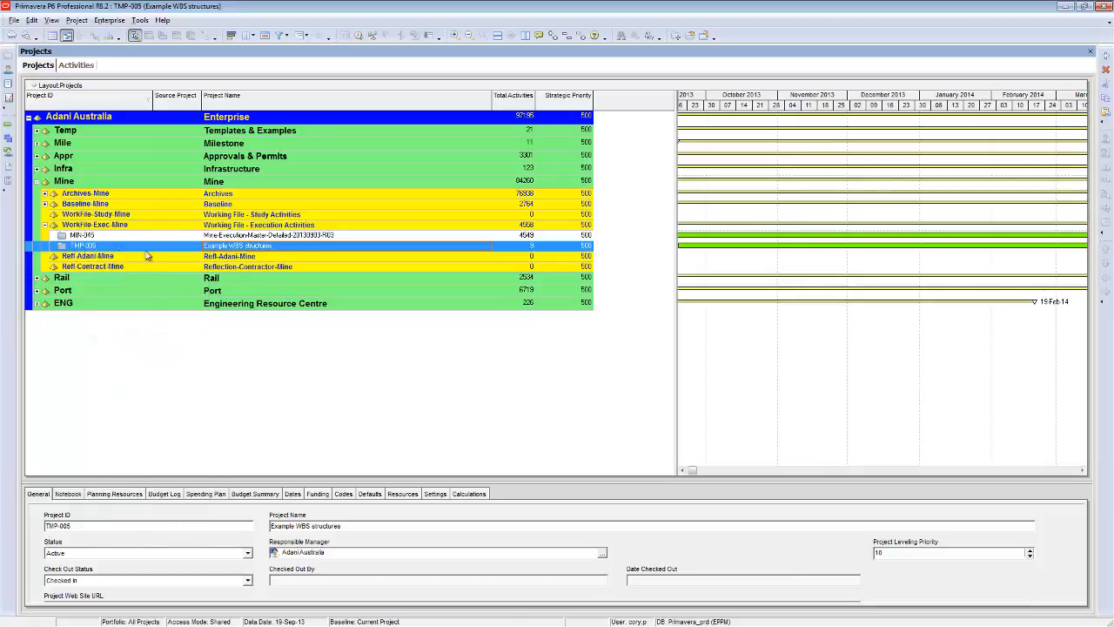
left_click(66, 206)
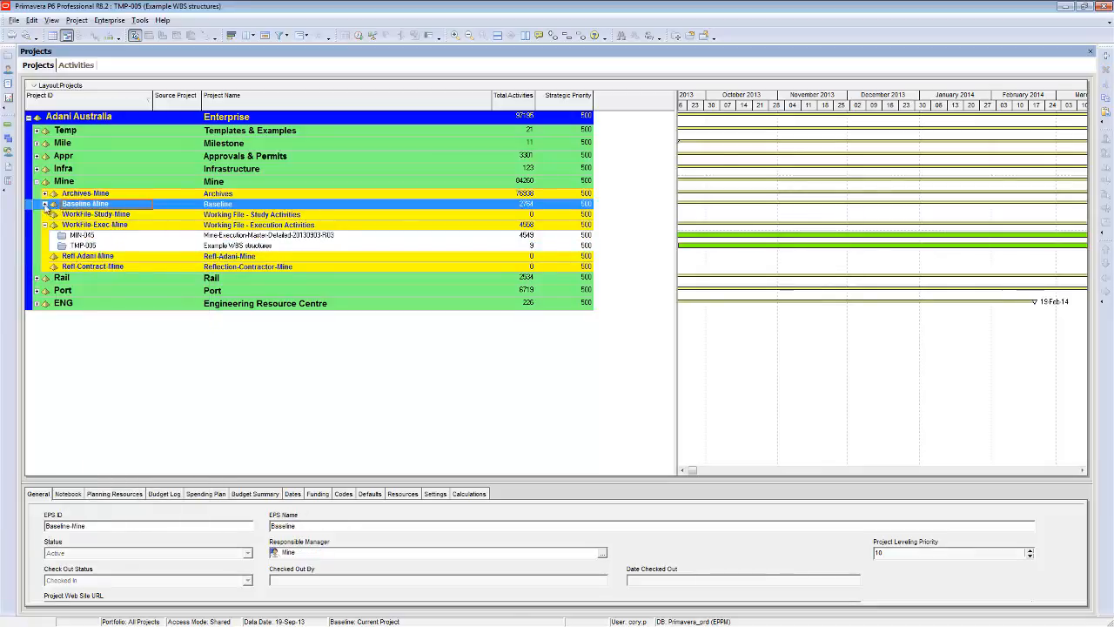
left_click(44, 203)
right_click(75, 206)
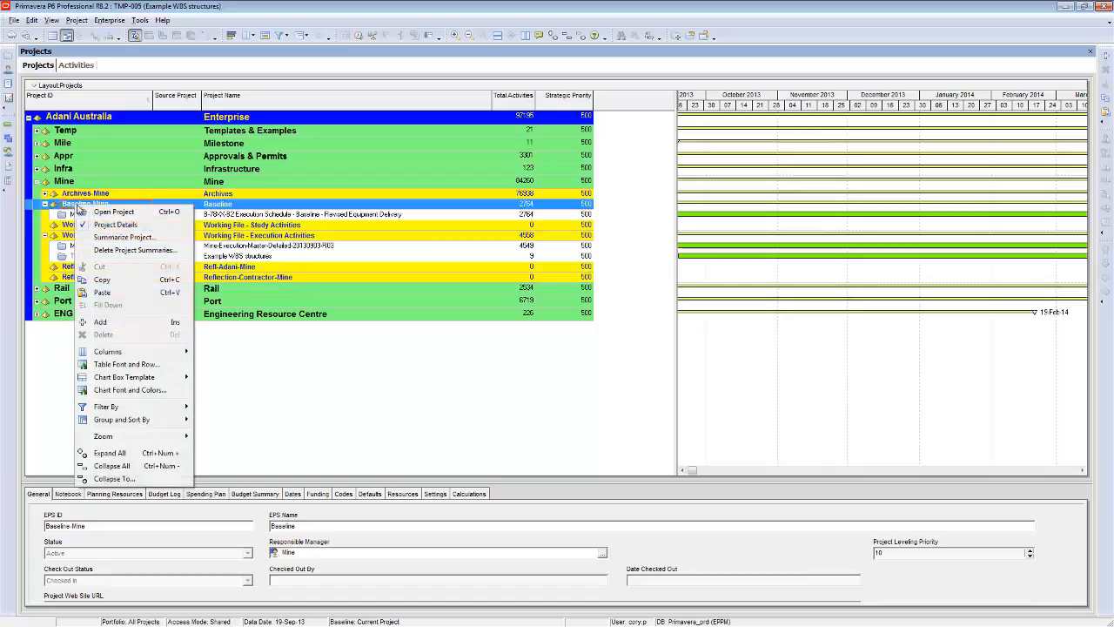
left_click(103, 294)
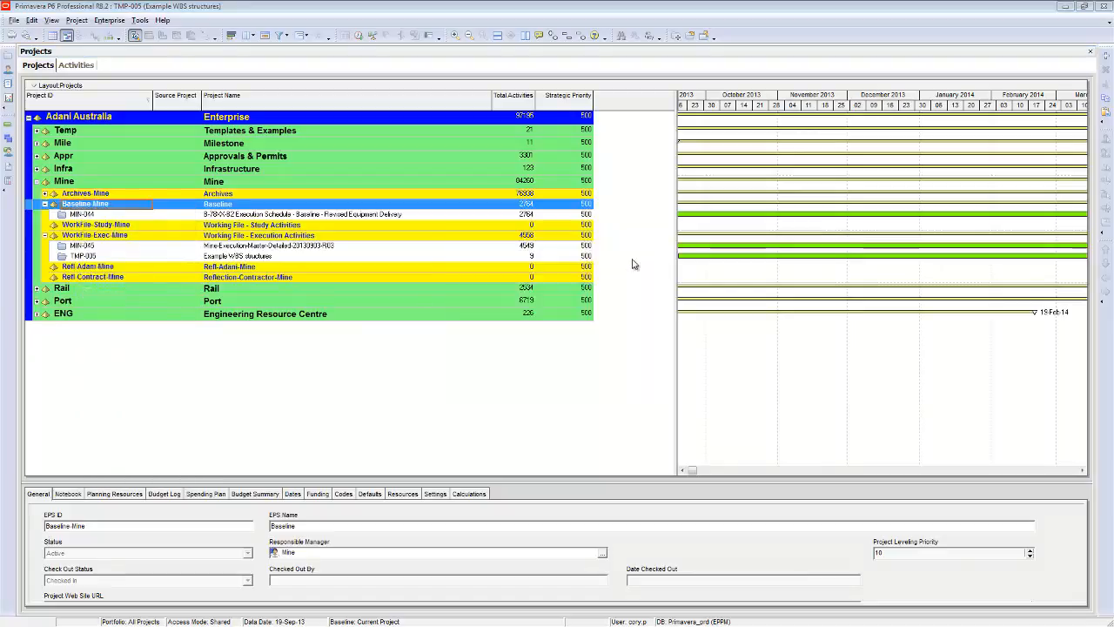
left_click(648, 268)
left_click(699, 258)
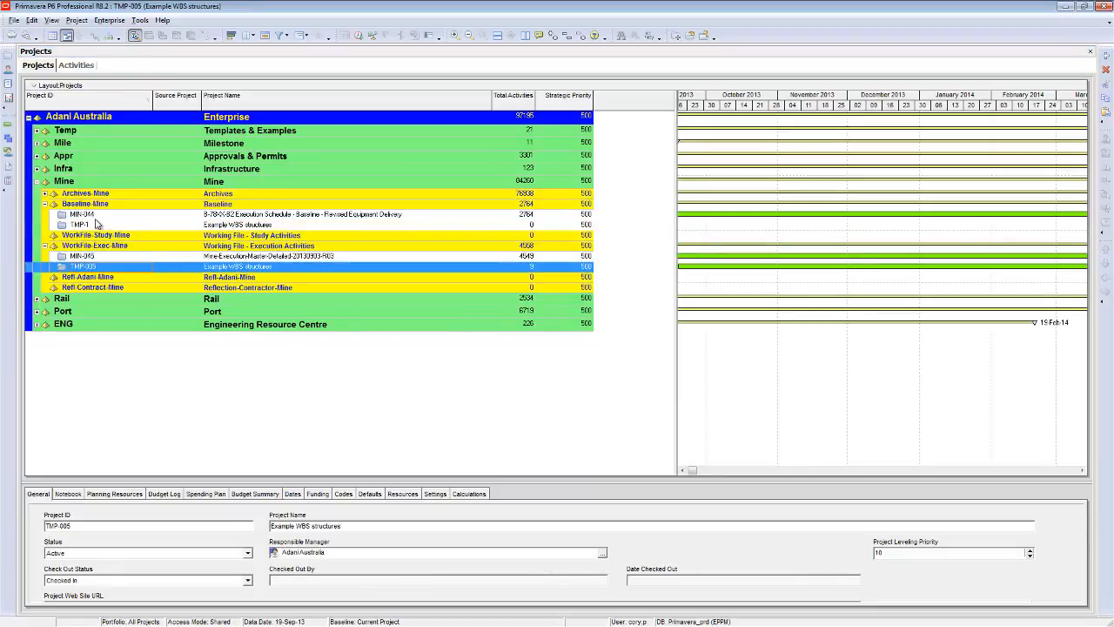
Step: Change the project ID of the copy under Baseline-Mine to TMP-005-B
left_click(96, 224)
left_click(95, 224)
left_click(96, 224)
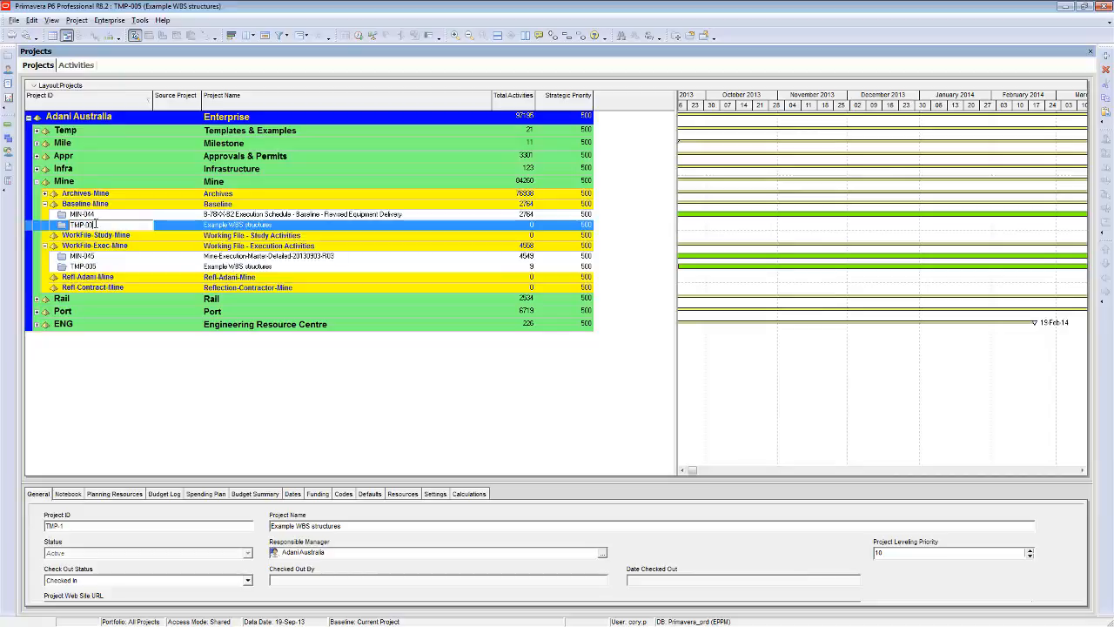
type("005-B")
left_click(85, 269)
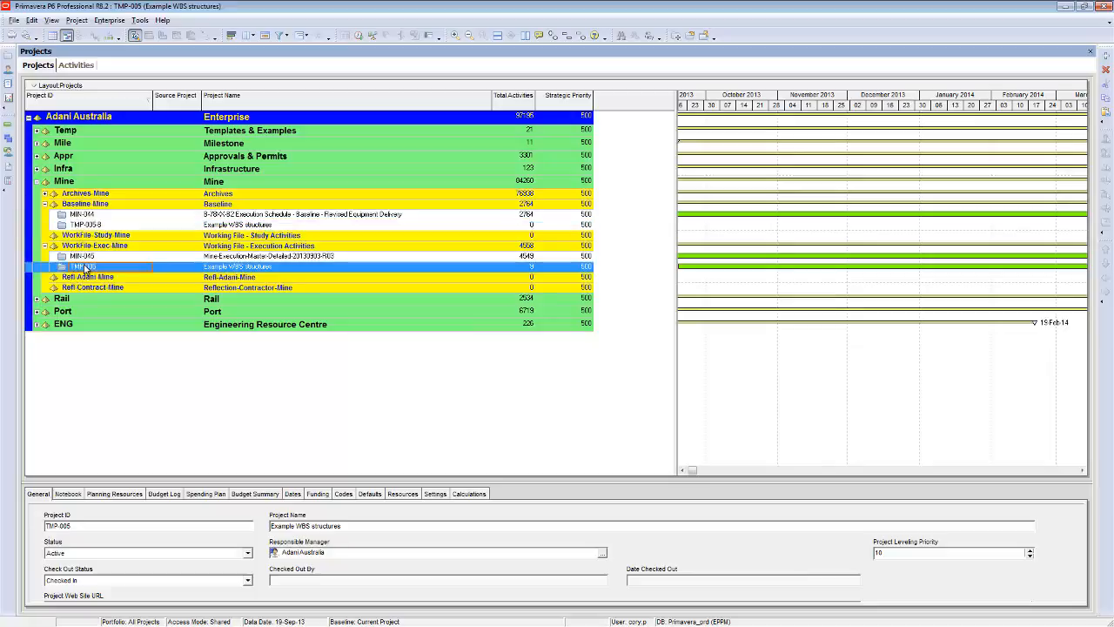
Step: Paste another copy of TMP-005 into the WorkFile-Exec-Mine node, accepting the default project and activity copy options
right_click(84, 248)
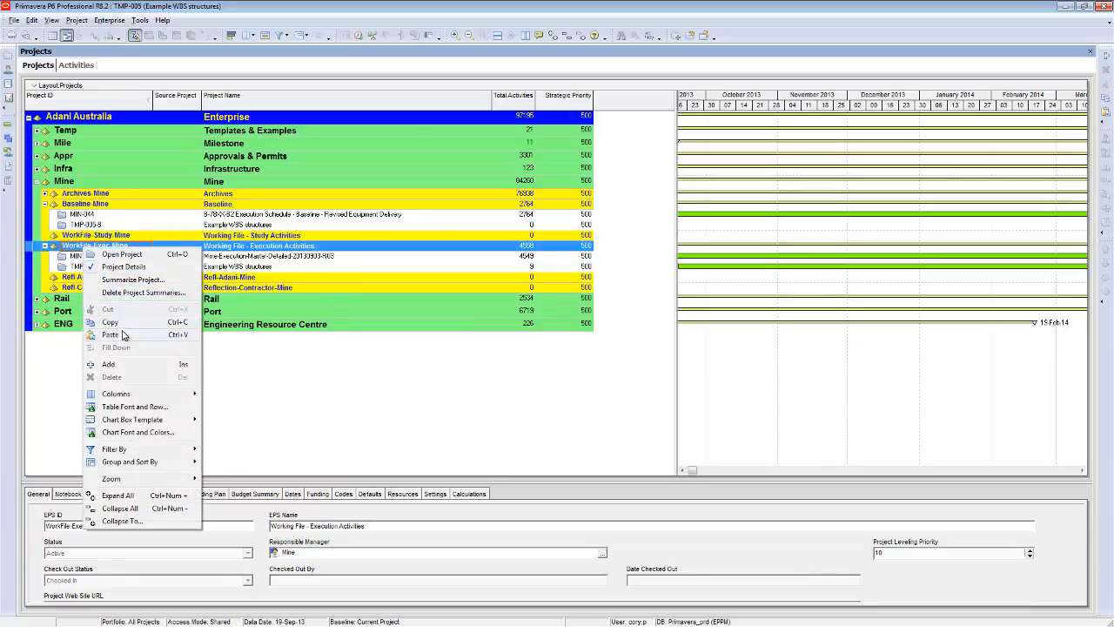
left_click(110, 335)
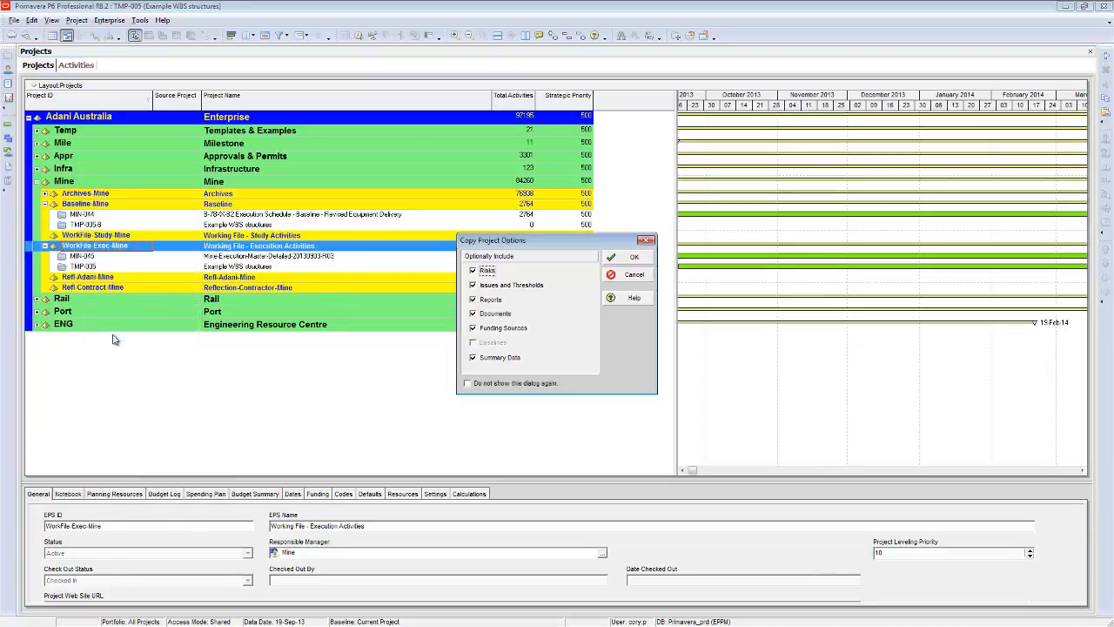
left_click(643, 263)
left_click(653, 269)
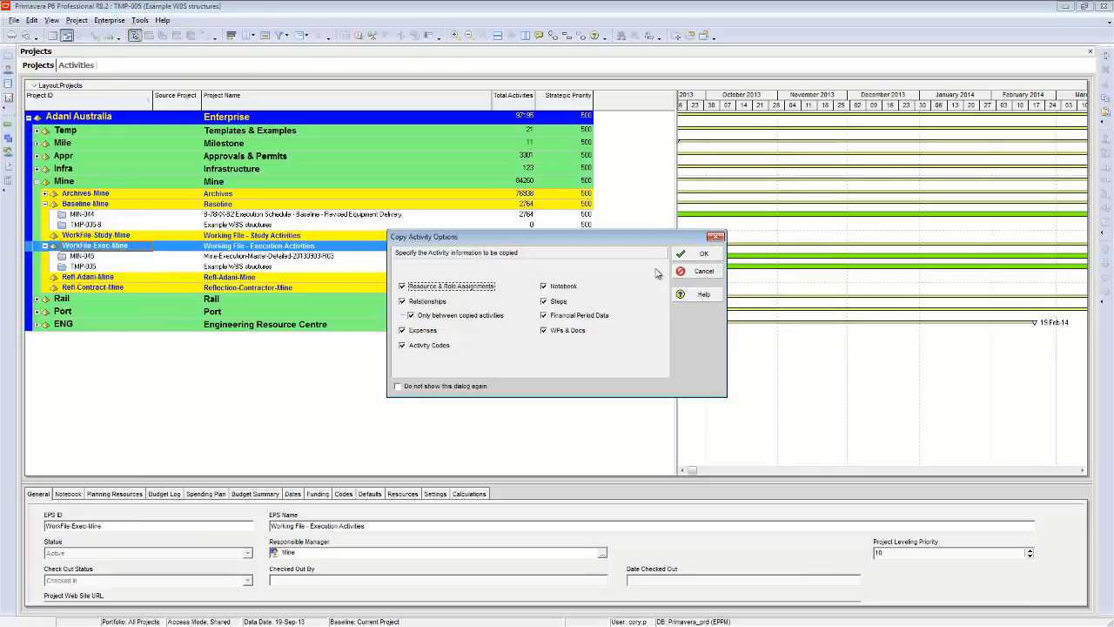
left_click(705, 257)
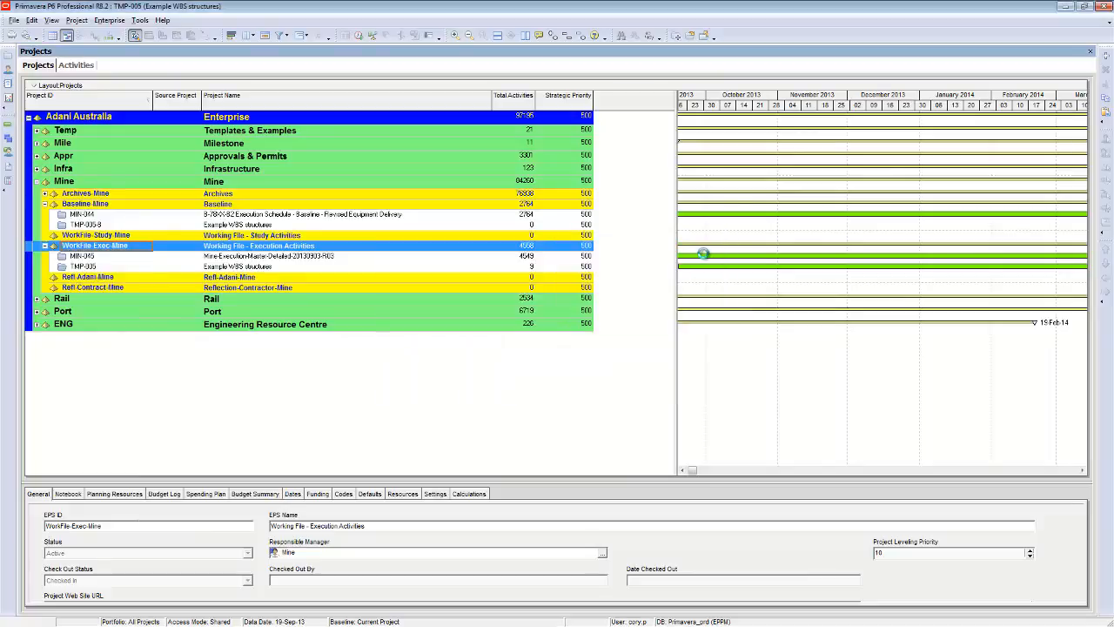
left_click(97, 266)
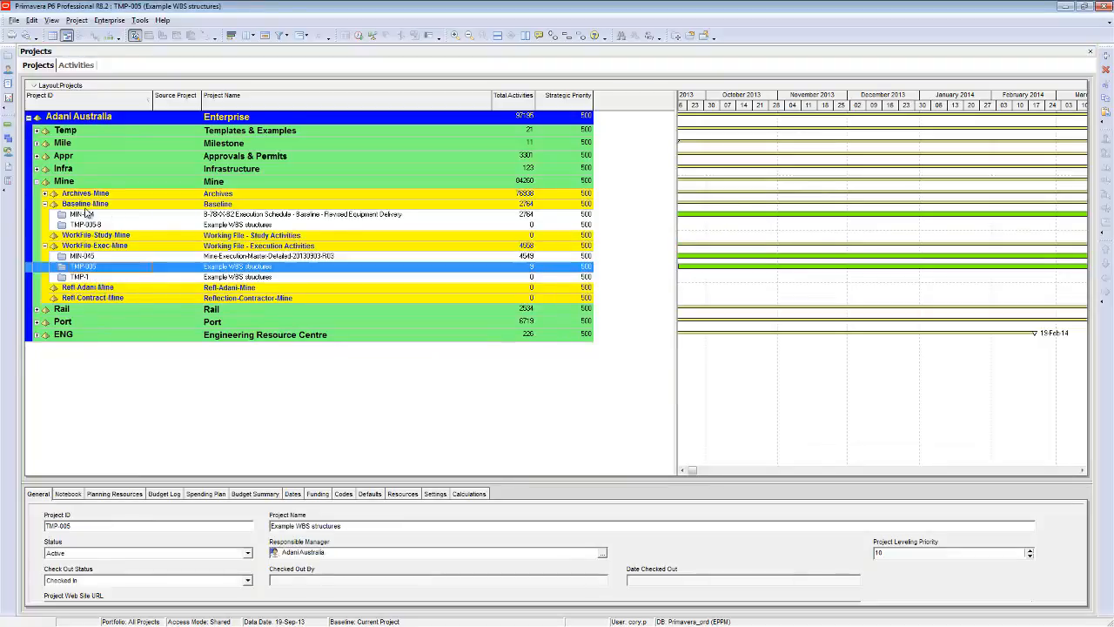
Step: Examine the original TMP-005 project alongside its copies TMP-005-B and TMP-1 in the Mine branch
left_click(100, 279)
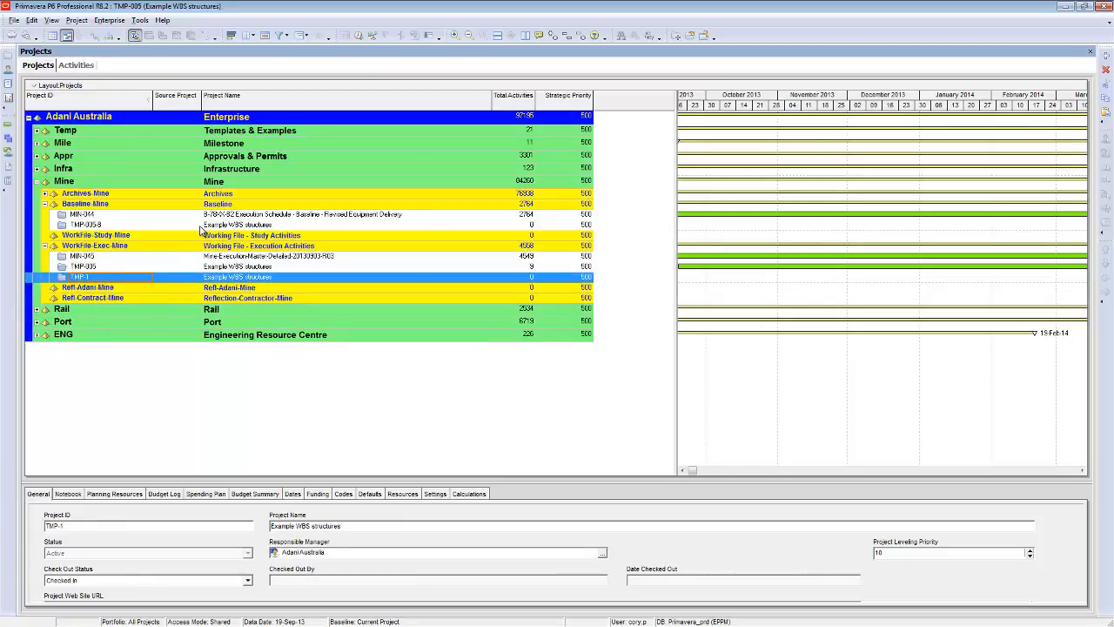
left_click(85, 267)
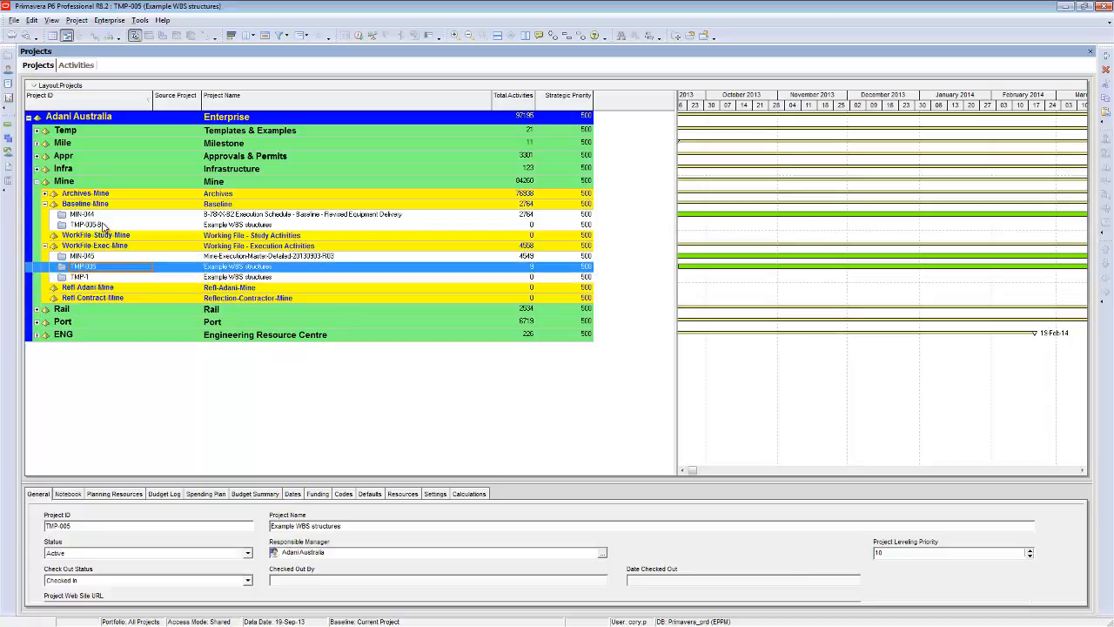
left_click(104, 226)
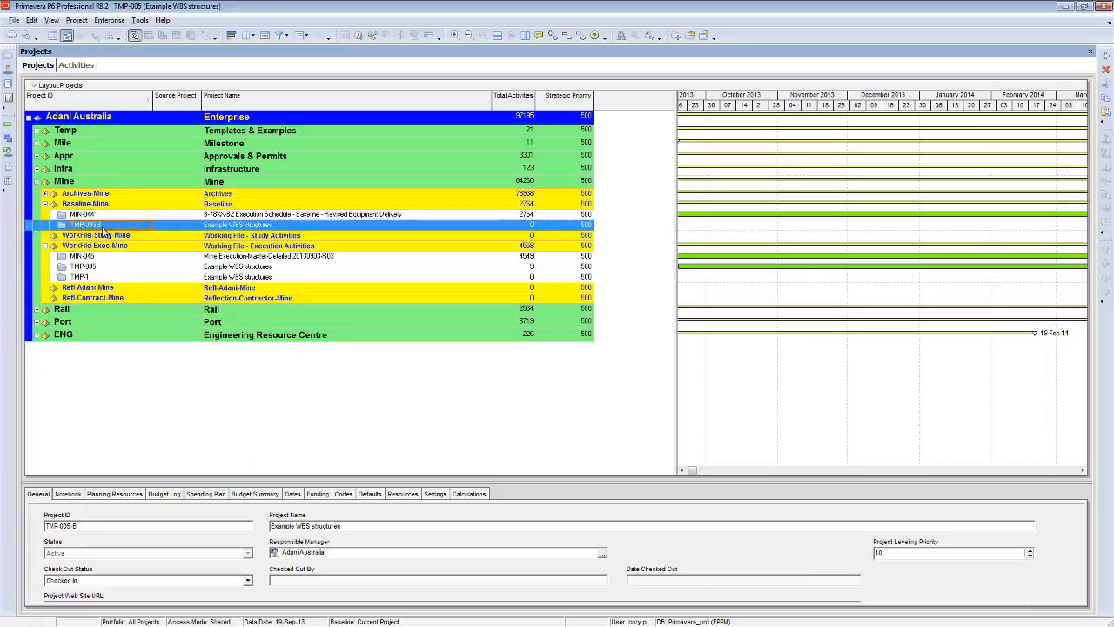
left_click(88, 279)
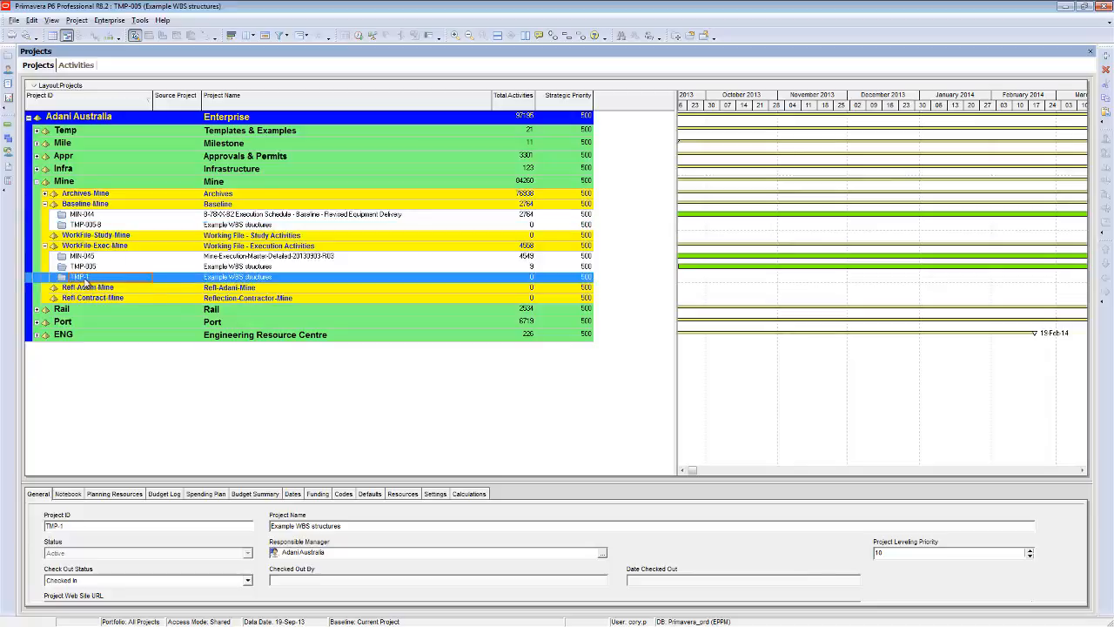
left_click(89, 268)
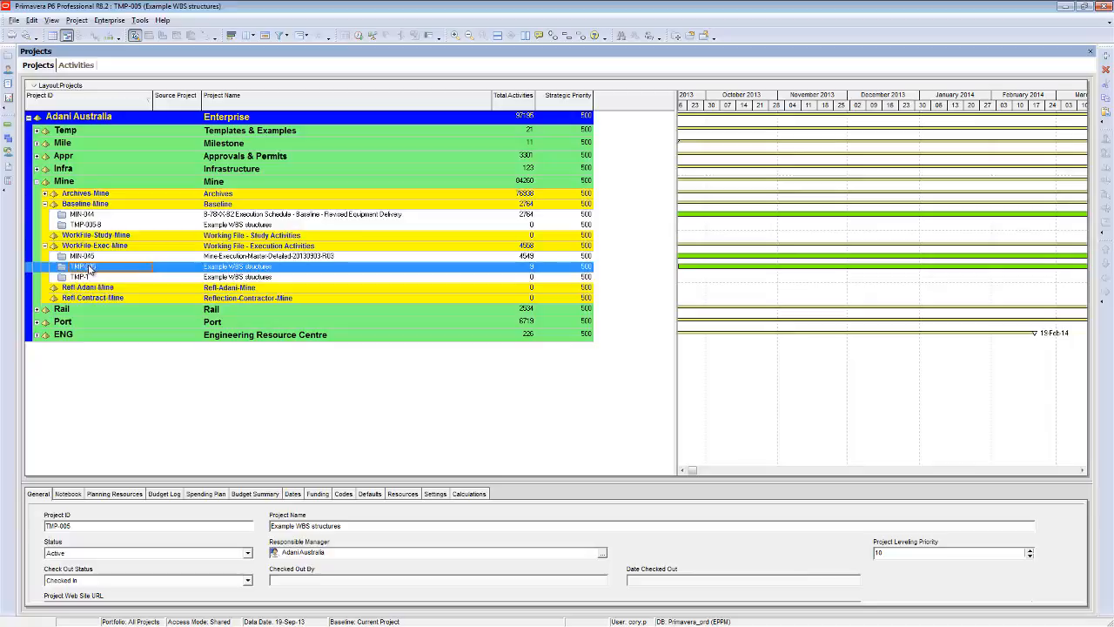
left_click(88, 278)
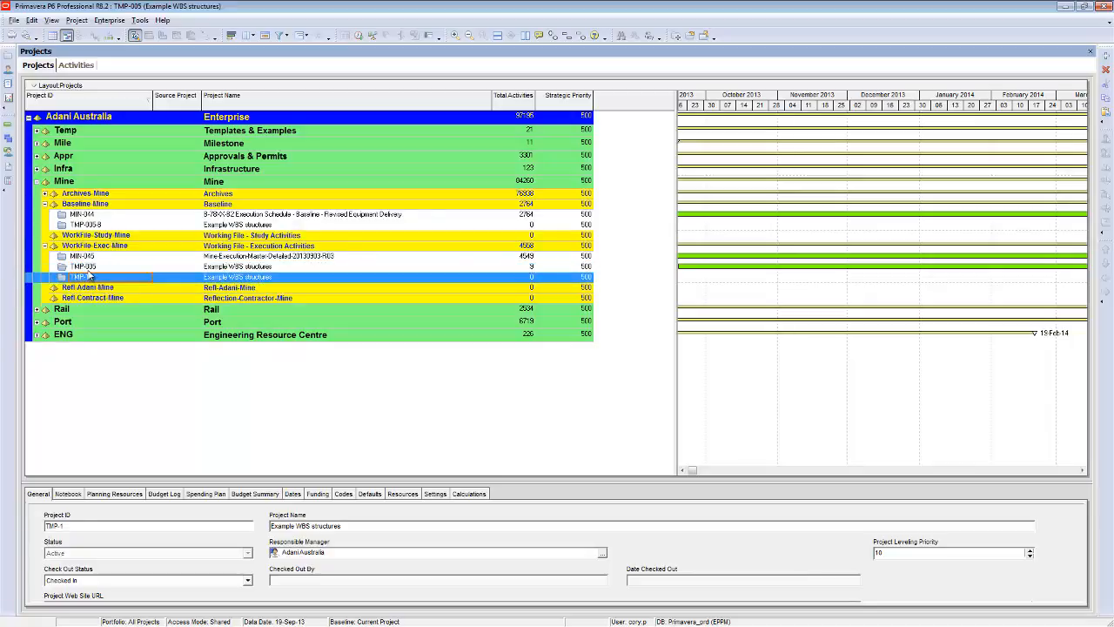
left_click(94, 268)
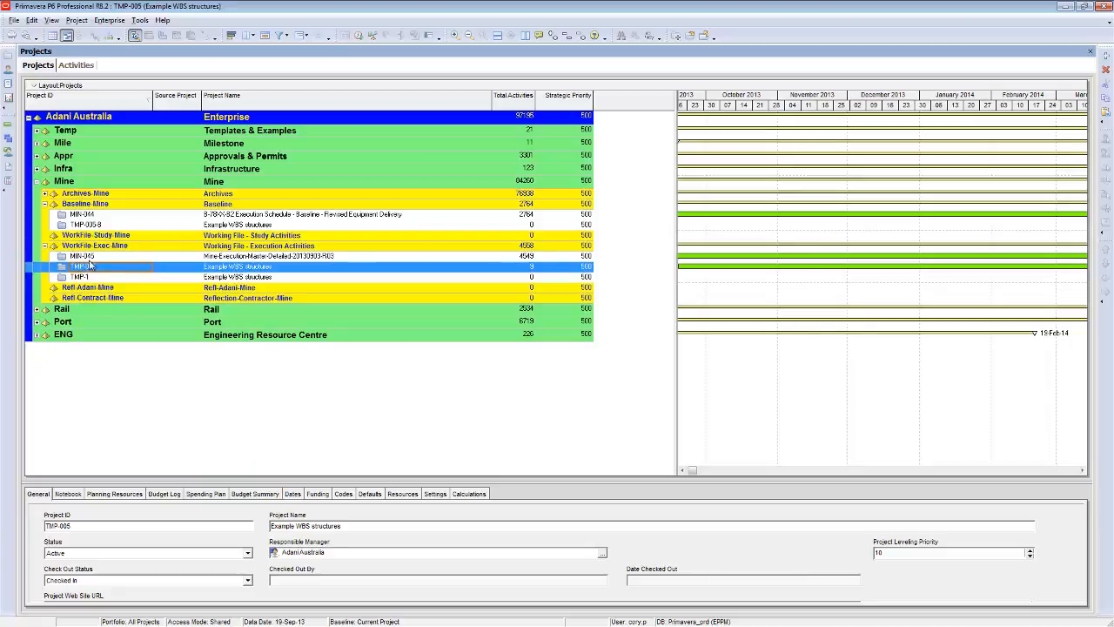
right_click(79, 270)
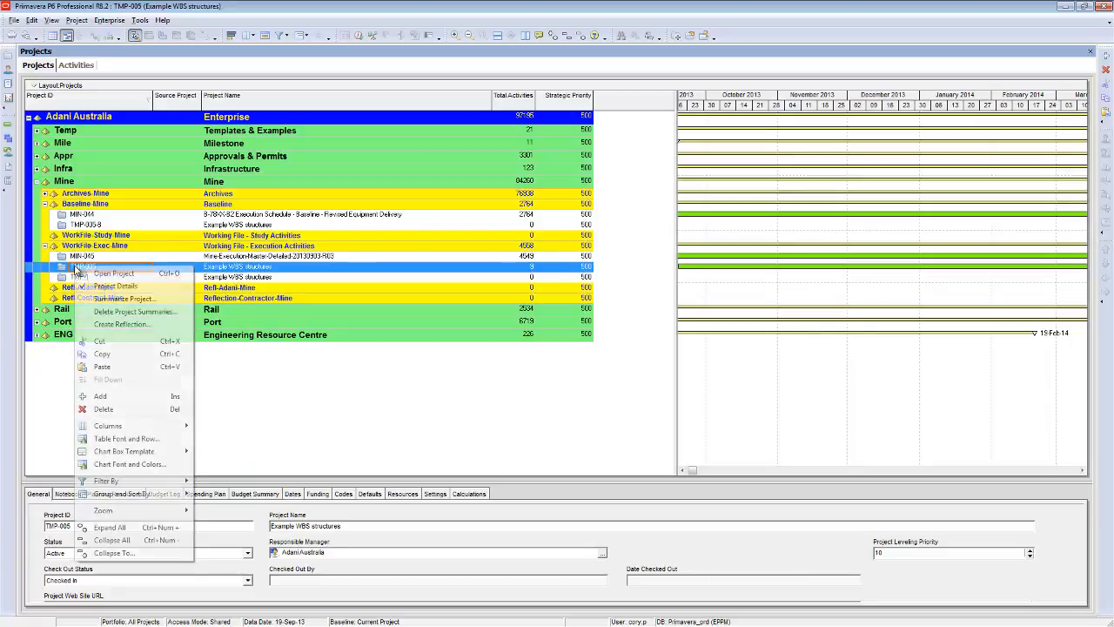
Step: Show the activities of TMP-005 and start adding a baseline with the option to convert another project to a new baseline
left_click(77, 66)
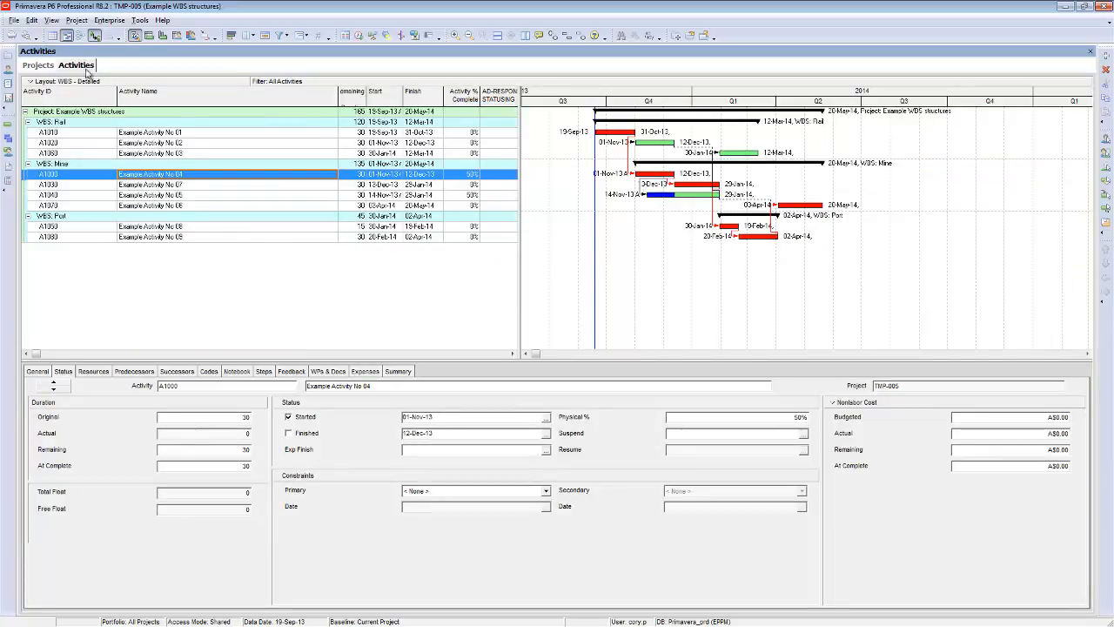
left_click(77, 21)
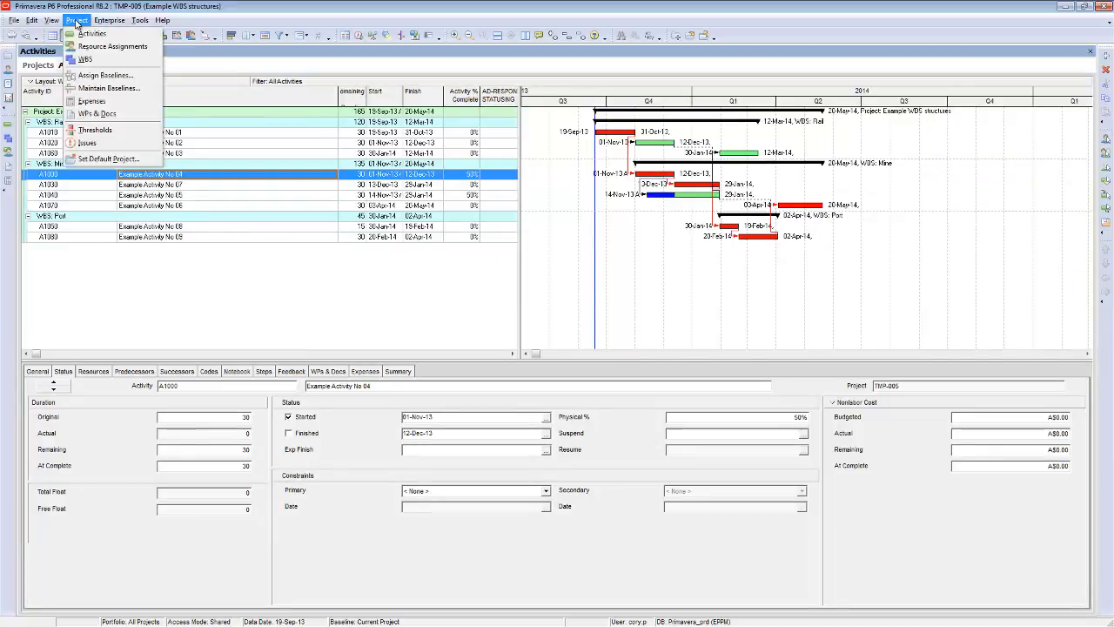
left_click(98, 89)
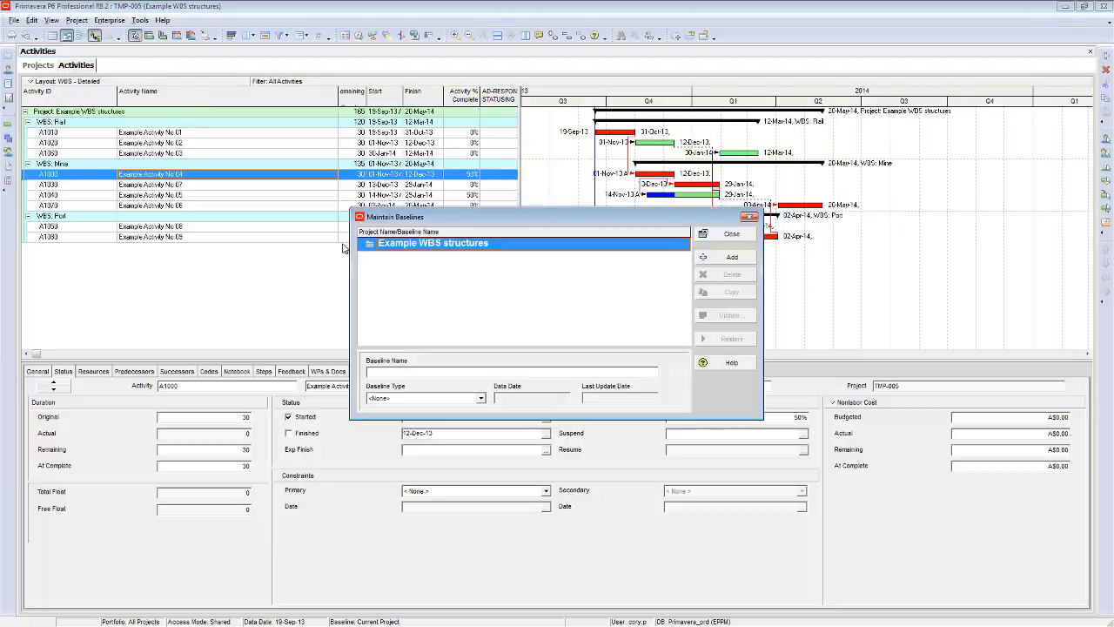
left_click(728, 257)
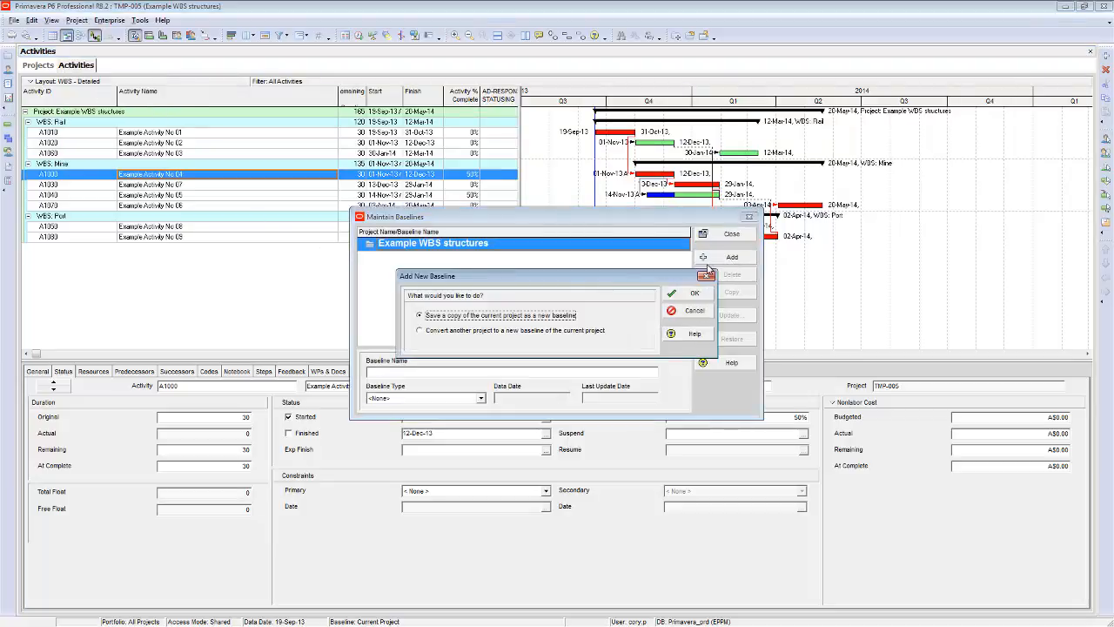
left_click(437, 332)
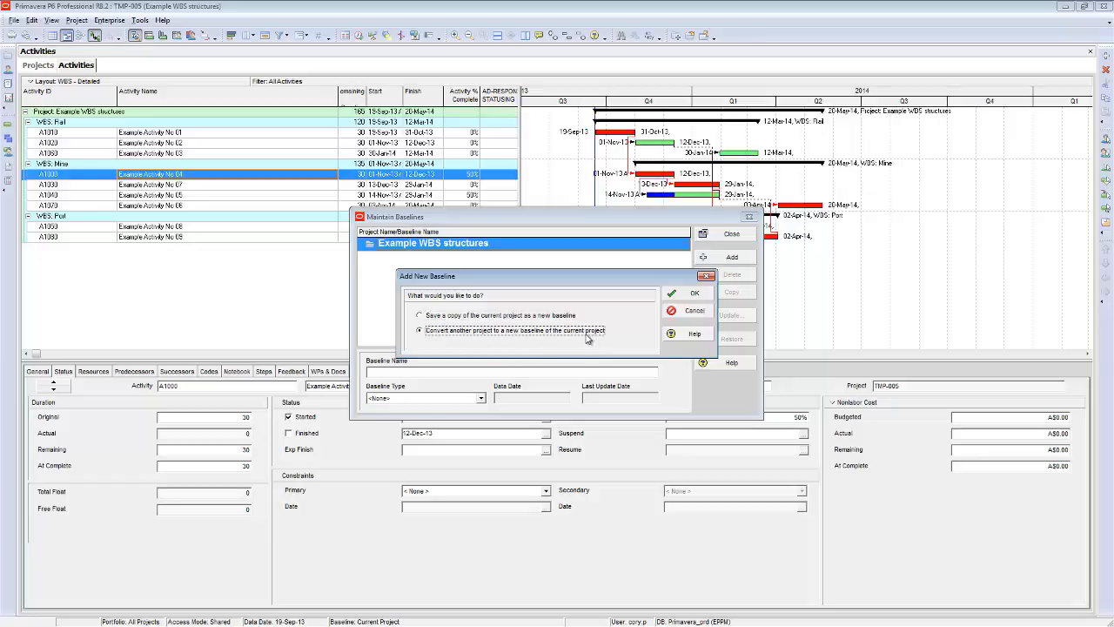
left_click(694, 295)
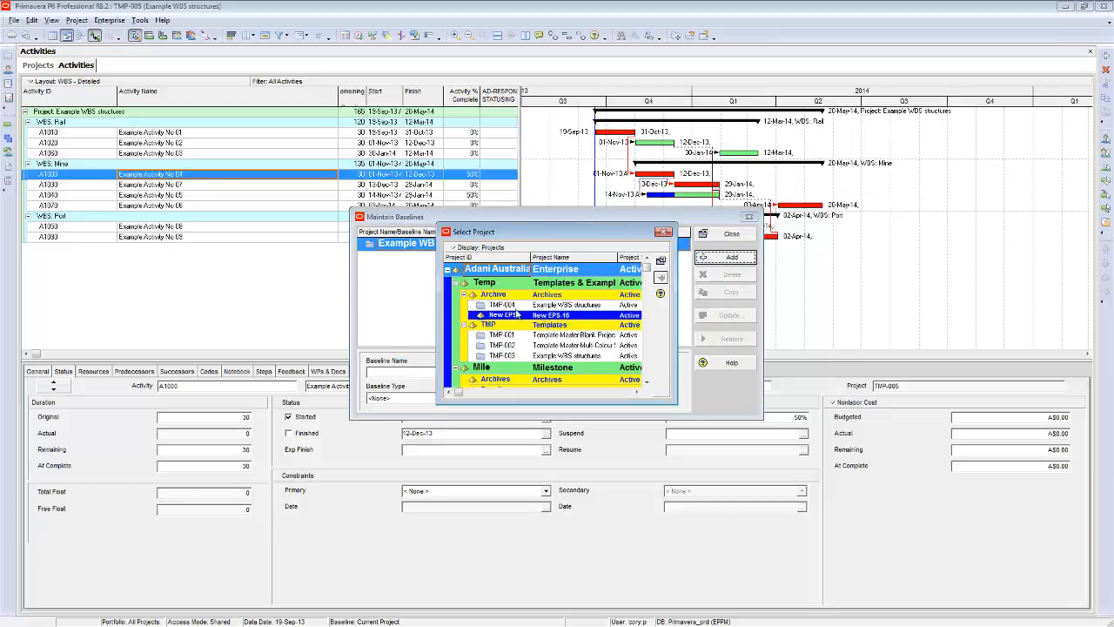
Step: Choose project TMP-1 under Mine's WorkFile-Exec node as the project to convert into the baseline
left_click(456, 283)
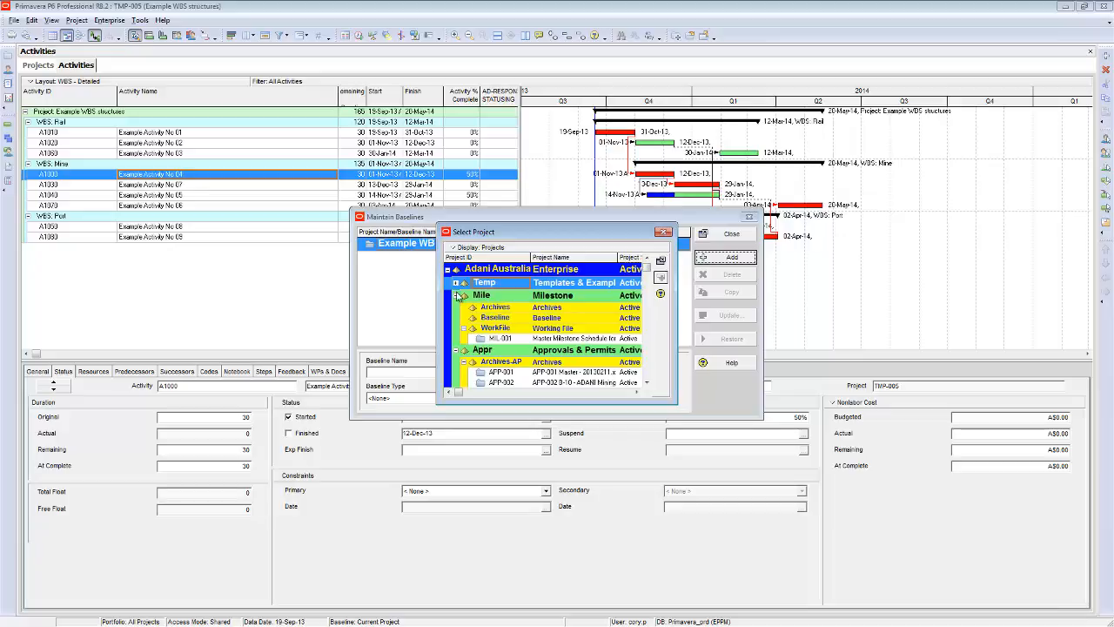
left_click(455, 296)
left_click(455, 308)
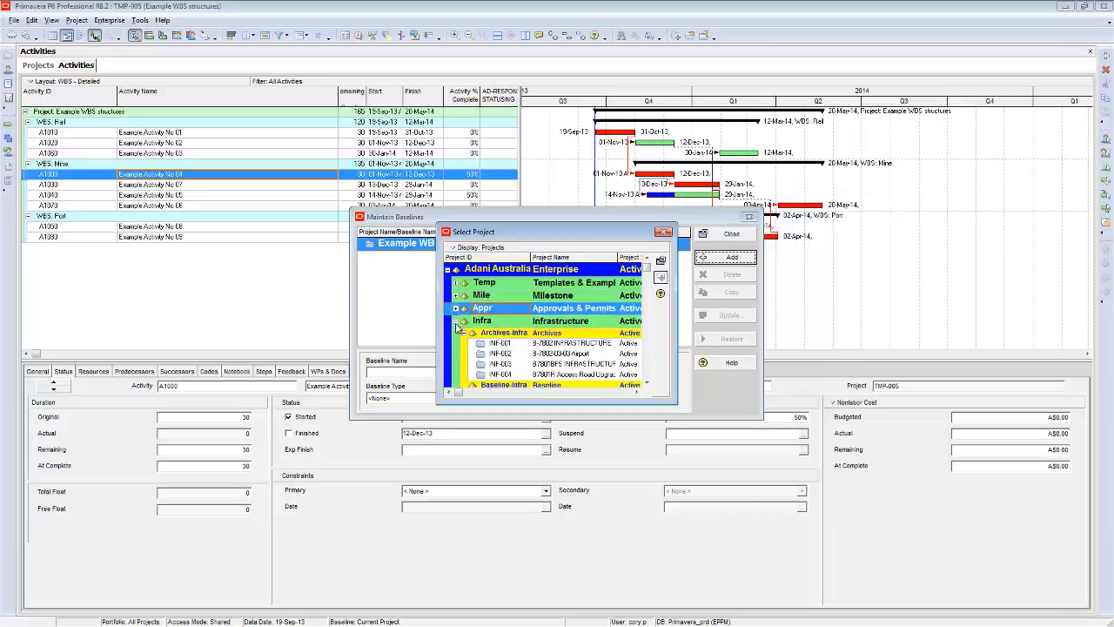
left_click(454, 321)
left_click(465, 346)
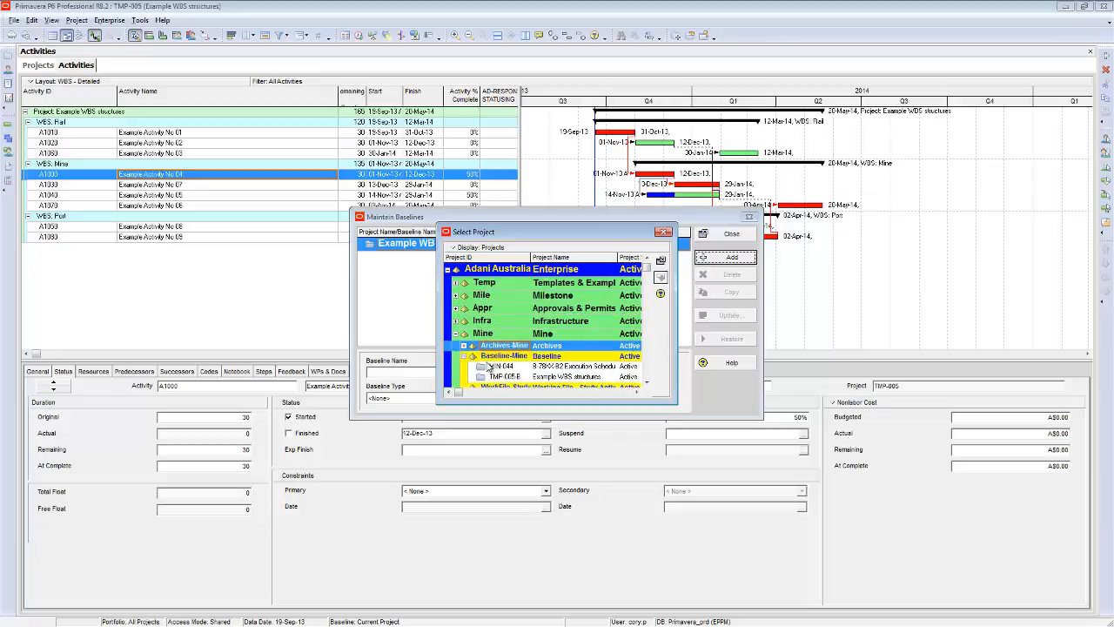
left_click(515, 376)
scroll(515, 376, "down", 2)
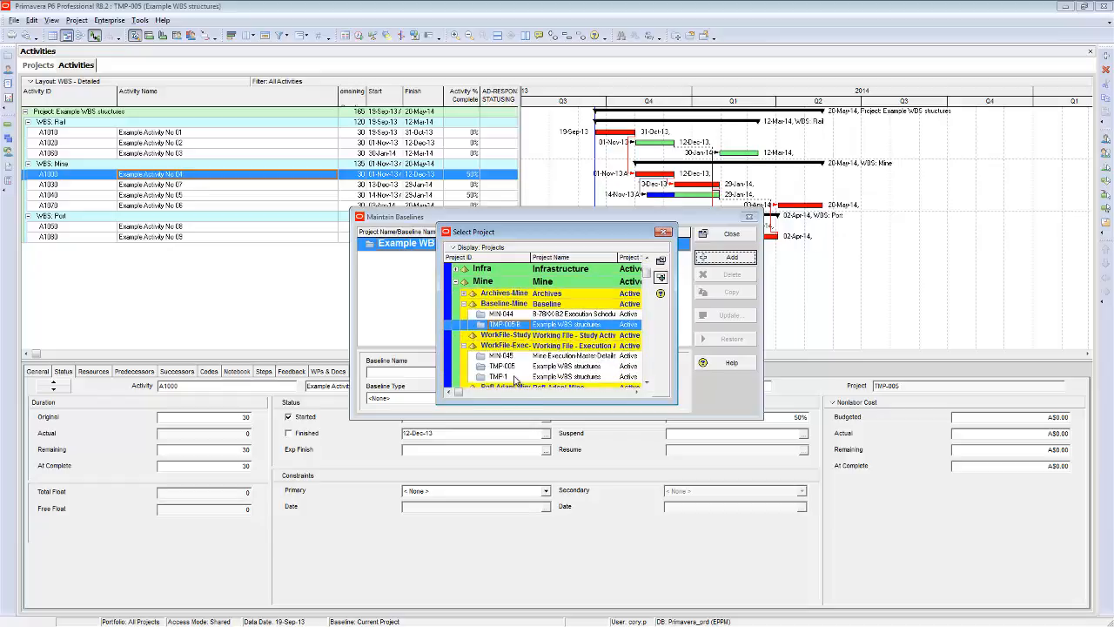
left_click(508, 364)
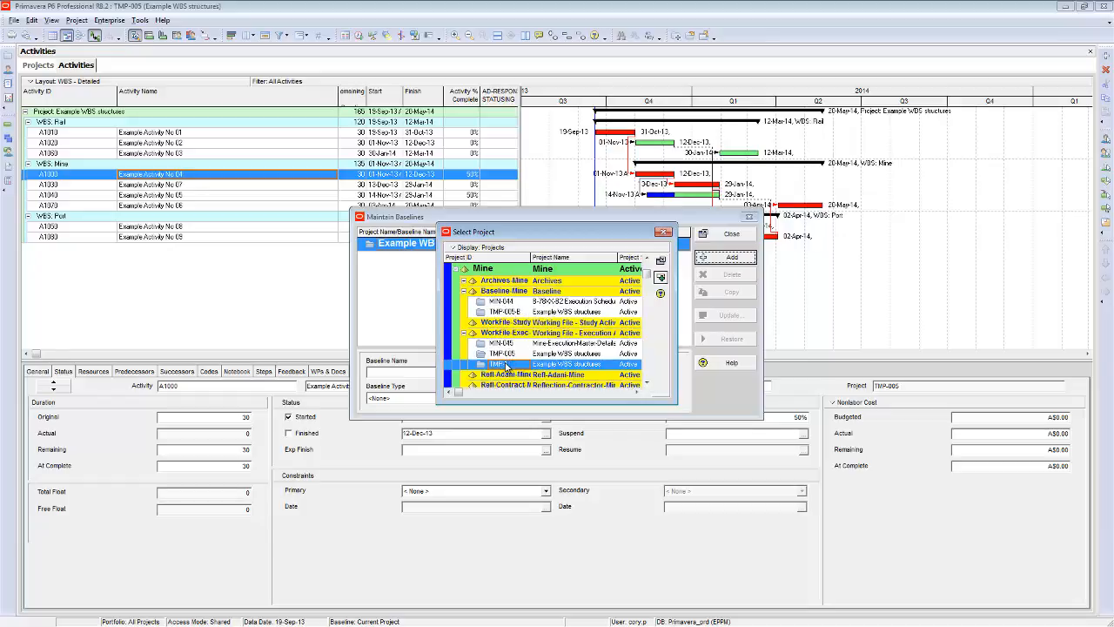
left_click(660, 278)
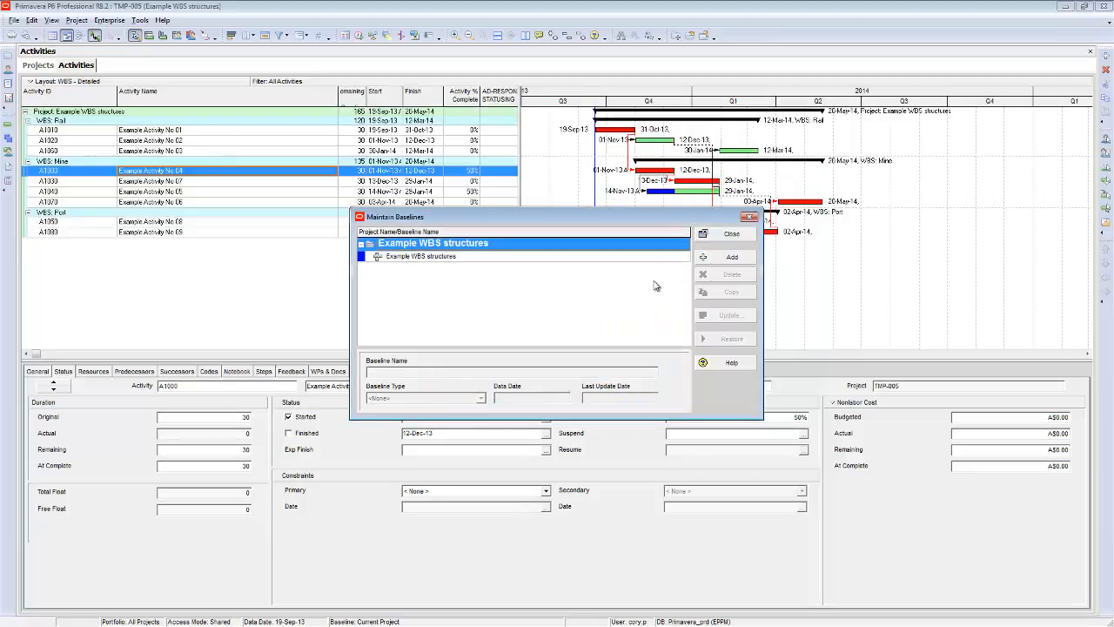
Step: Rename the baseline "Example WBS structures - baseline20130920 as approved by HOD etc" and set its type to Management Sign-Off
left_click(436, 261)
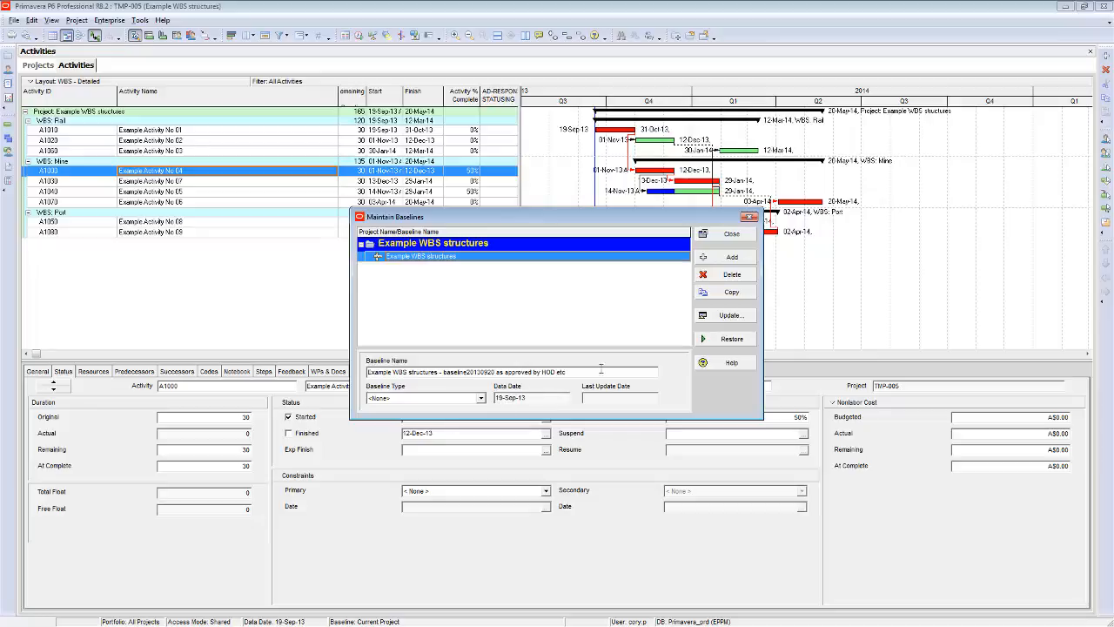
left_click(481, 398)
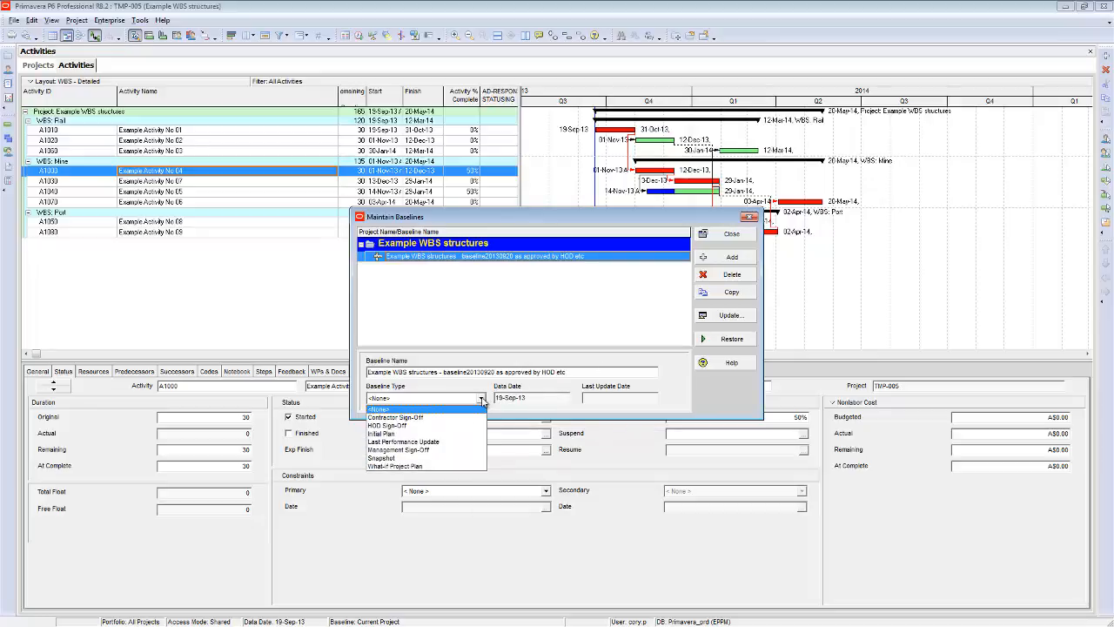
left_click(408, 449)
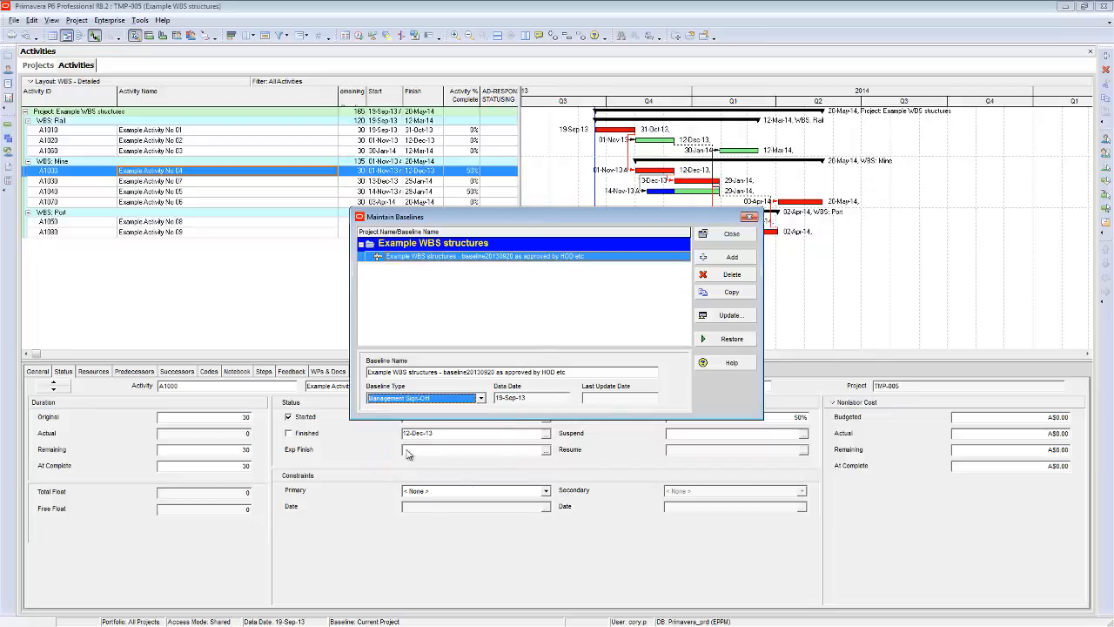
Step: Assign "Example WBS structures - baseline20130920 as approved by HOD etc" as the project baseline of TMP-005
left_click(729, 234)
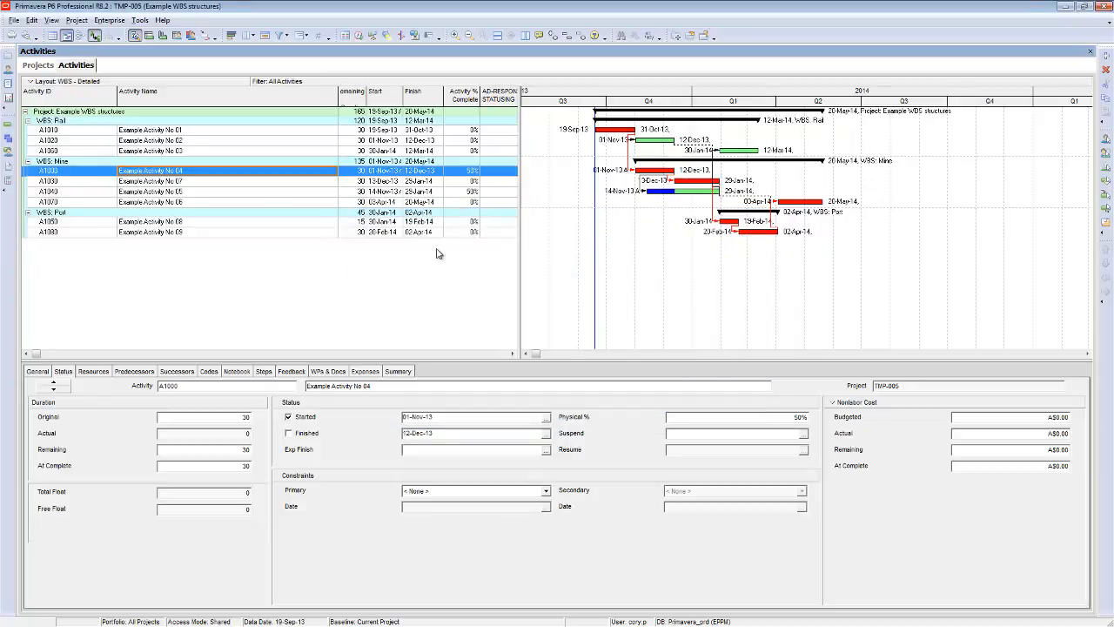
left_click(77, 20)
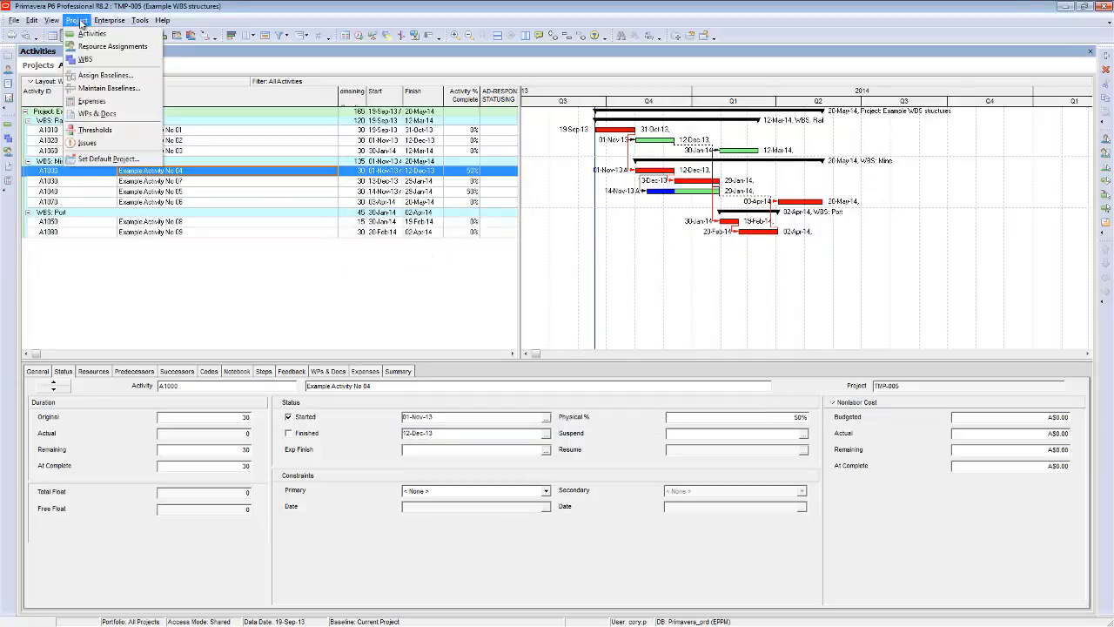
left_click(100, 78)
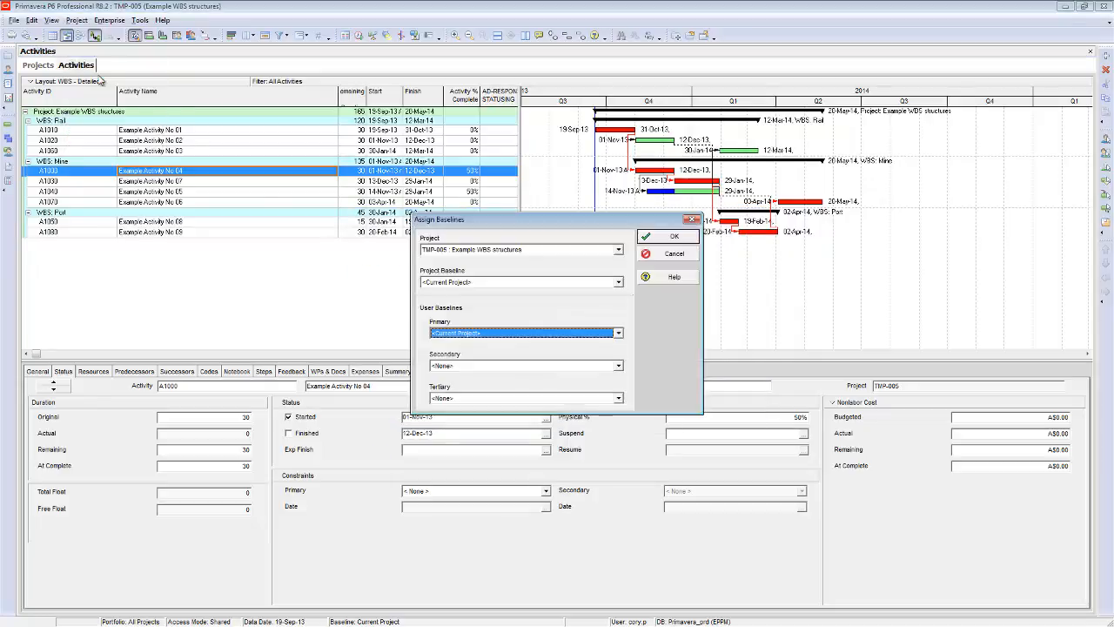
left_click(618, 282)
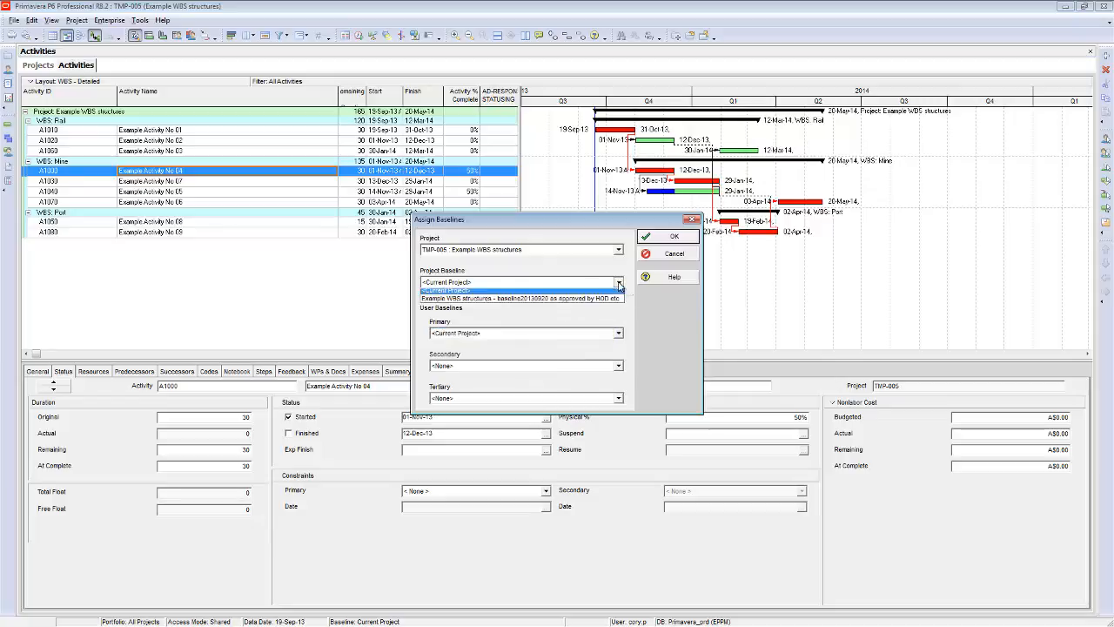
left_click(477, 302)
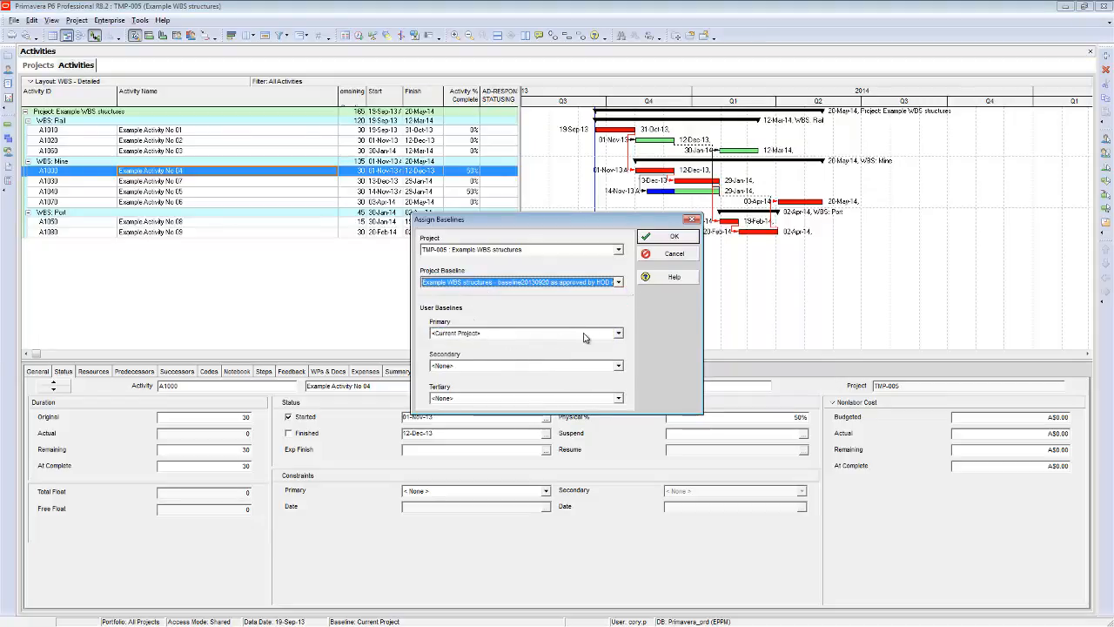
left_click(659, 242)
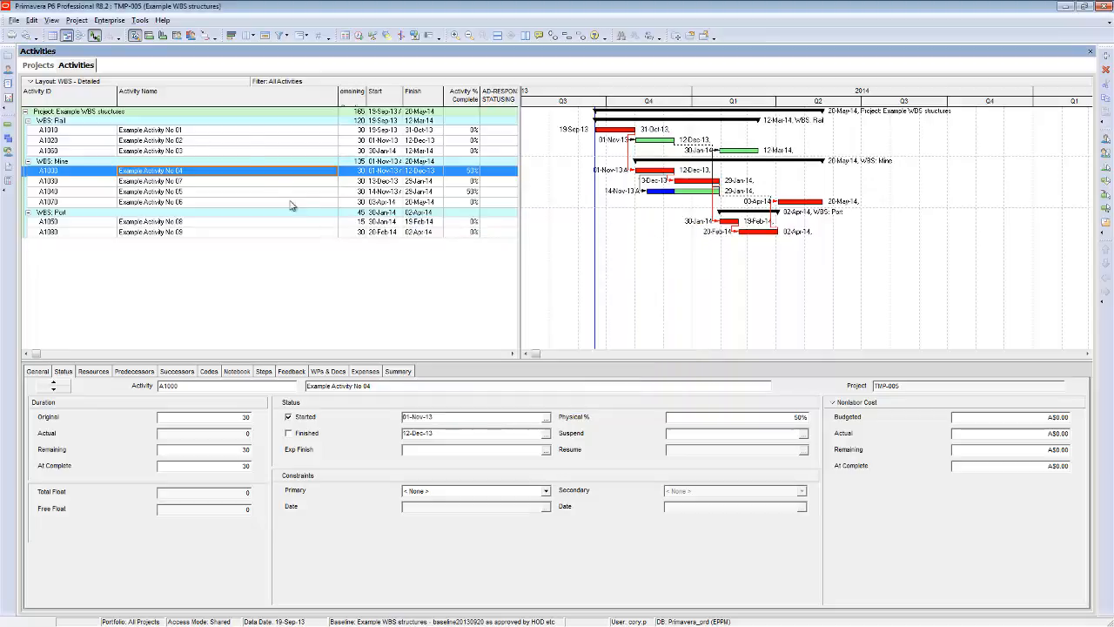
Step: Display the Primary Baseline bars in the activities Gantt chart
left_click(232, 36)
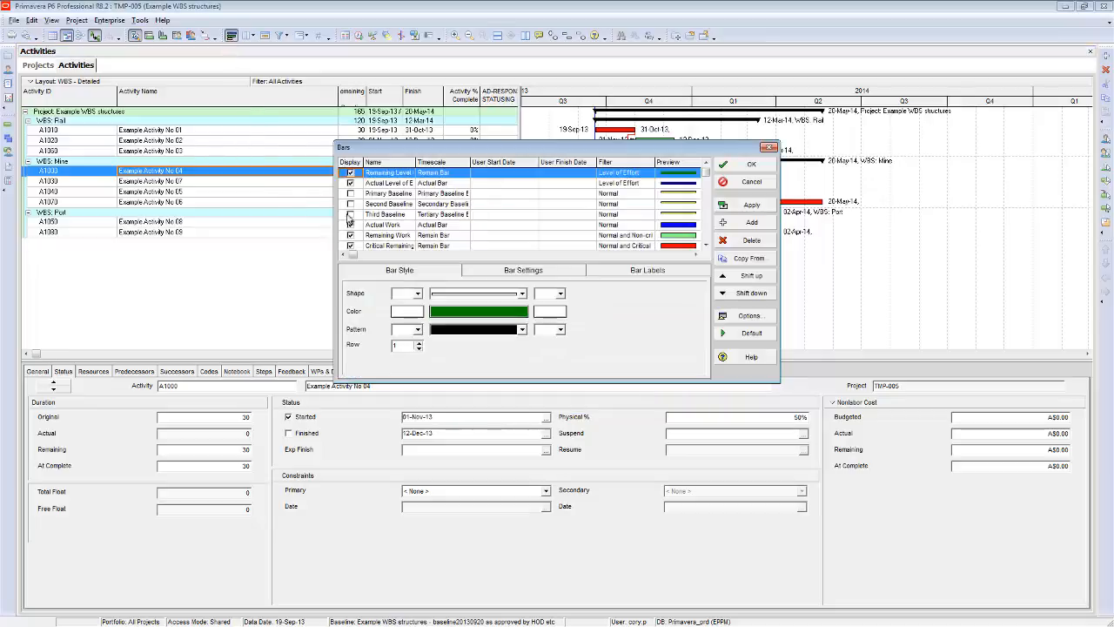
left_click(353, 194)
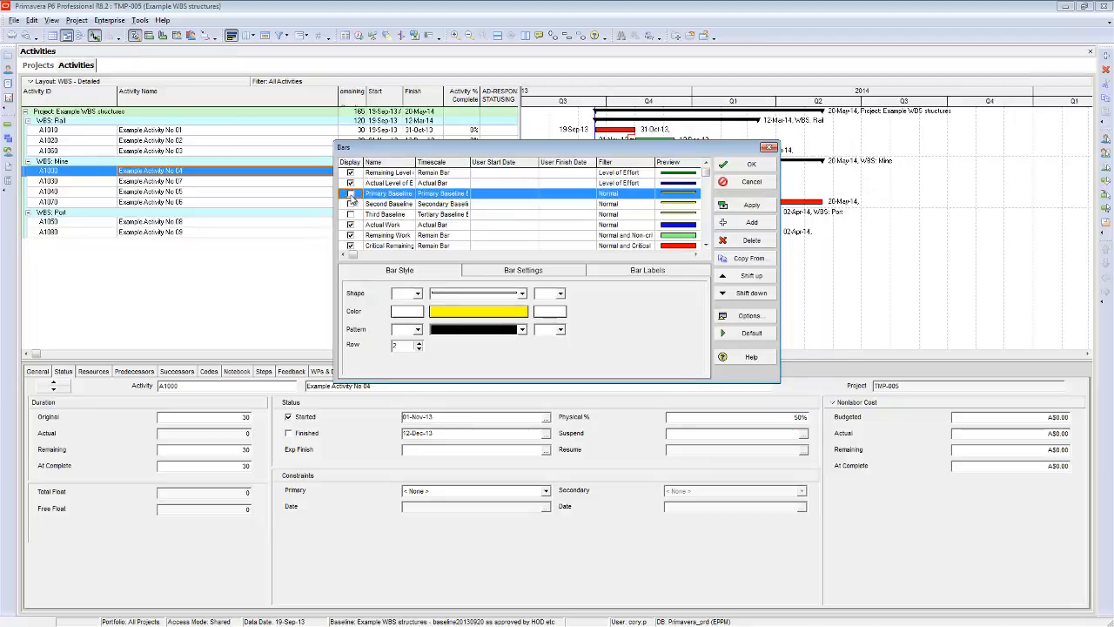
left_click(750, 163)
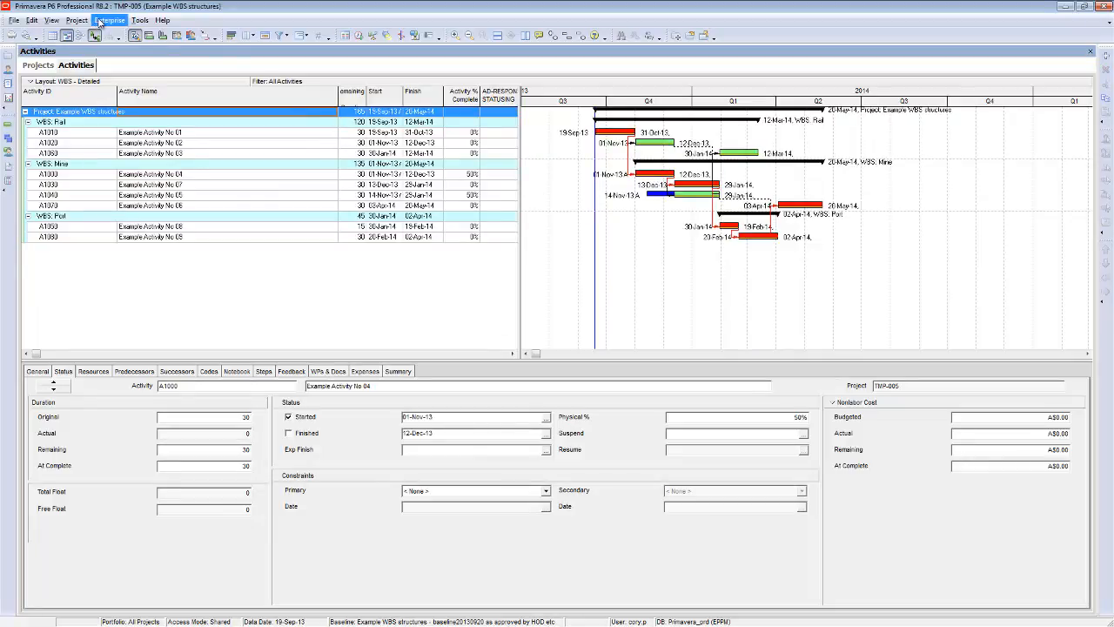
Step: Set TMP-005's project baseline to Current Project and assign the baseline20130920 baseline as its secondary user baseline
left_click(76, 20)
left_click(94, 76)
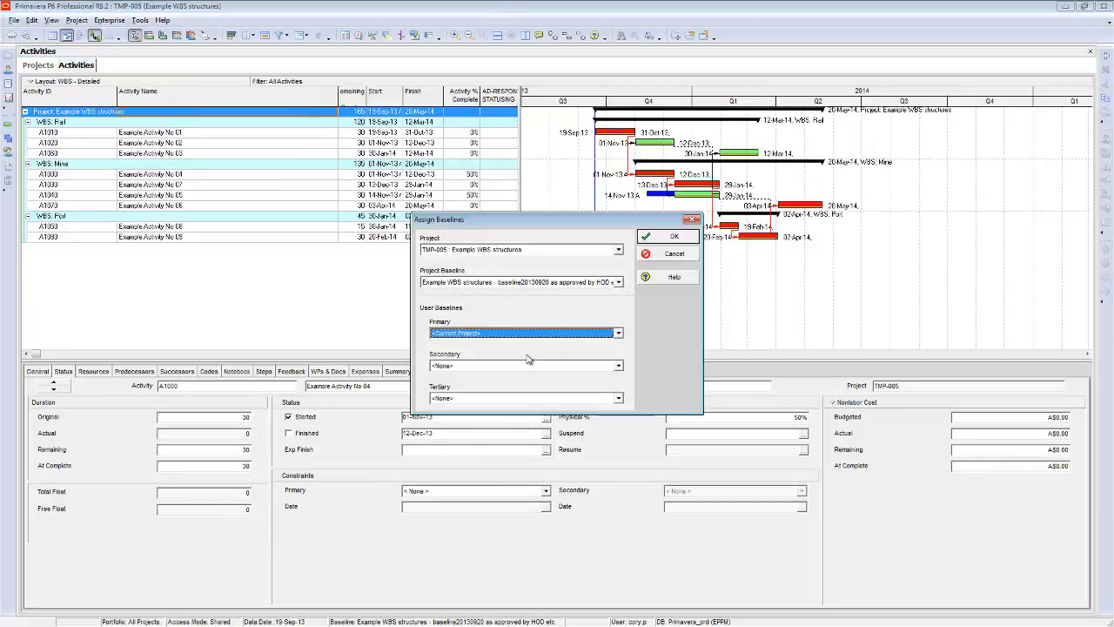
left_click(618, 283)
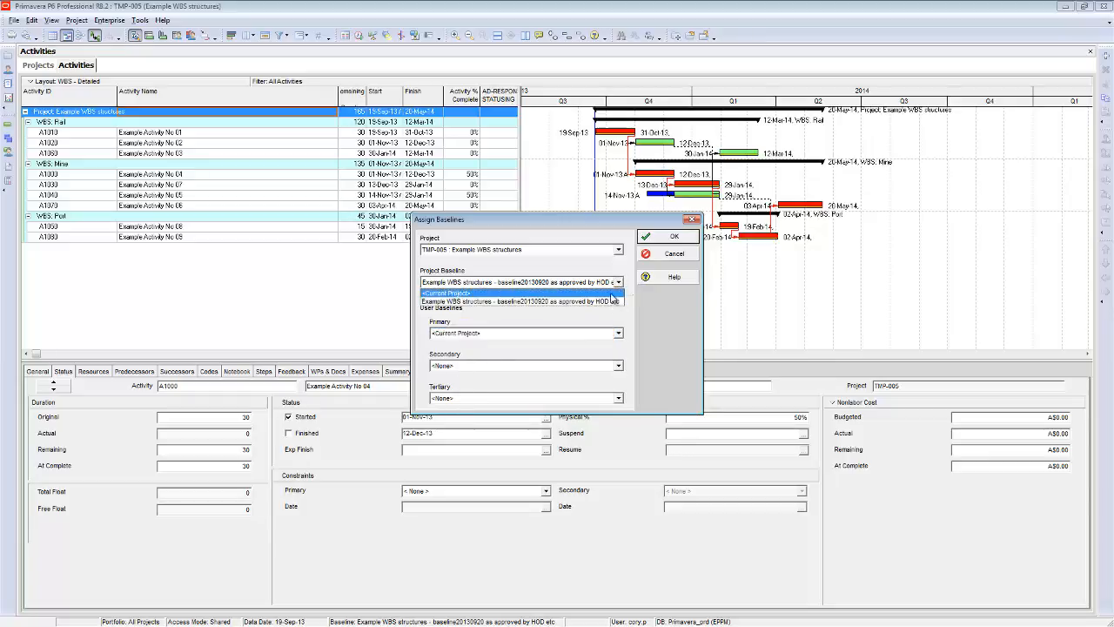
left_click(449, 293)
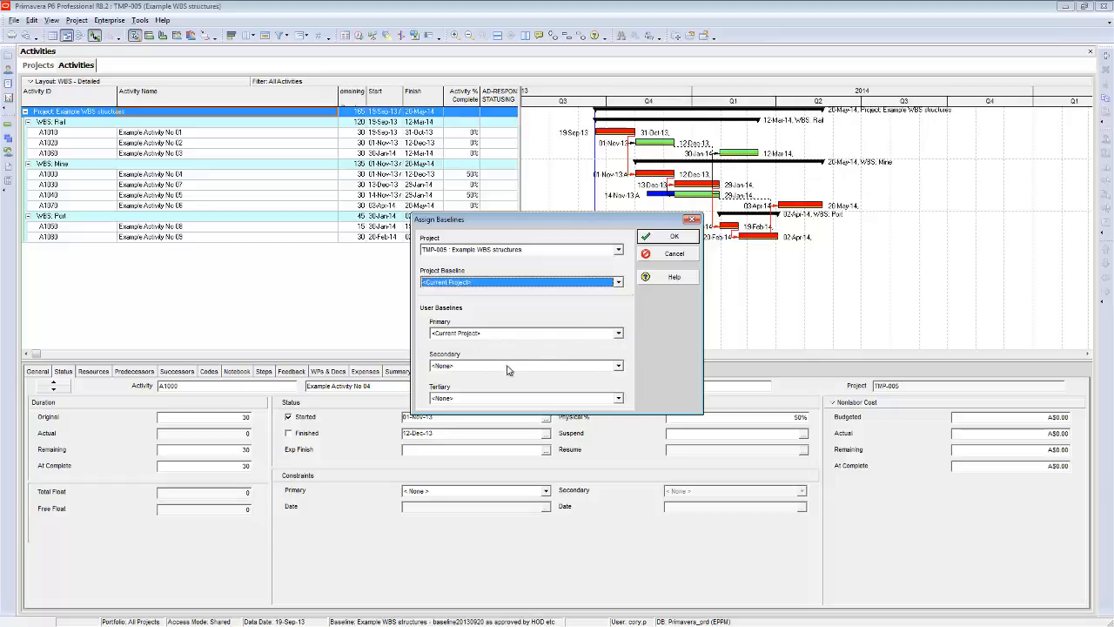
left_click(618, 367)
left_click(560, 383)
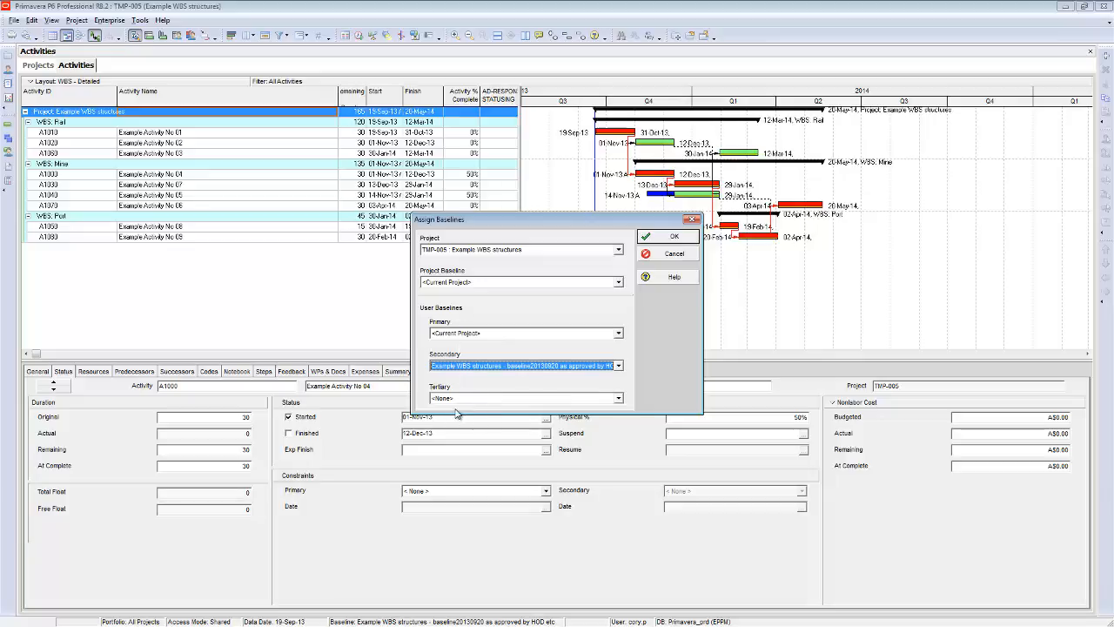
left_click(665, 237)
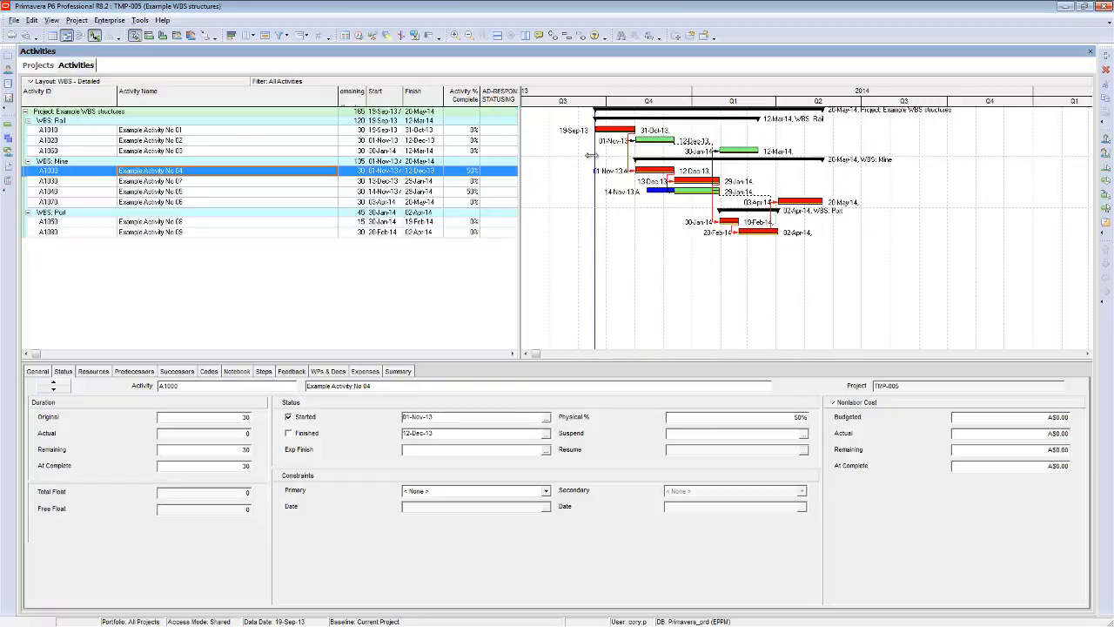
Step: Hide the Primary Baseline bars in the activities Gantt chart
left_click(230, 35)
left_click(349, 195)
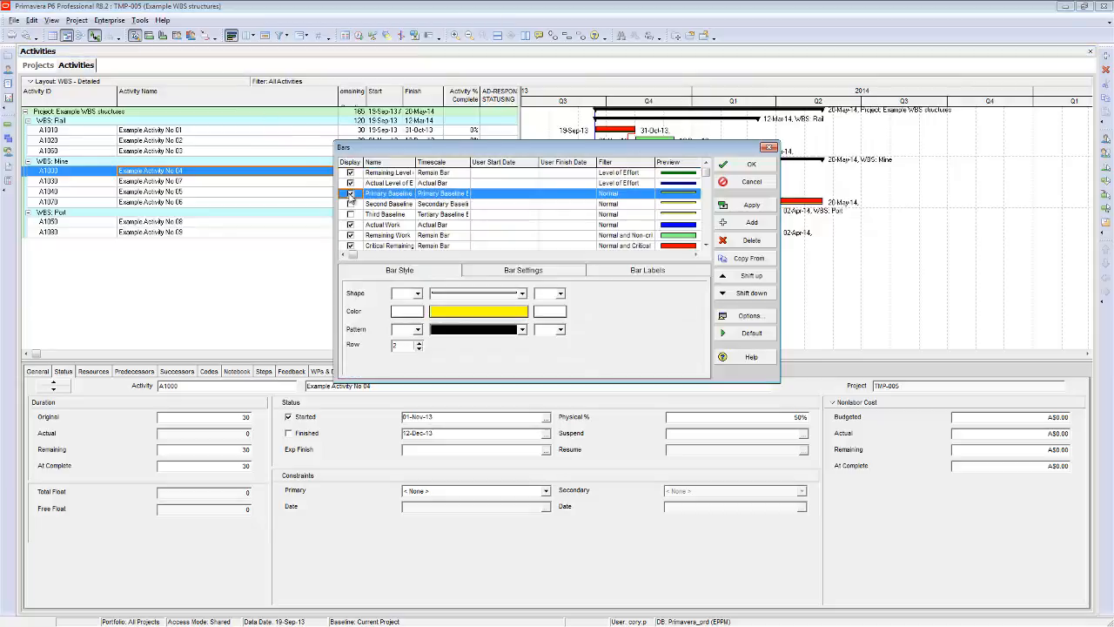
left_click(351, 194)
left_click(747, 166)
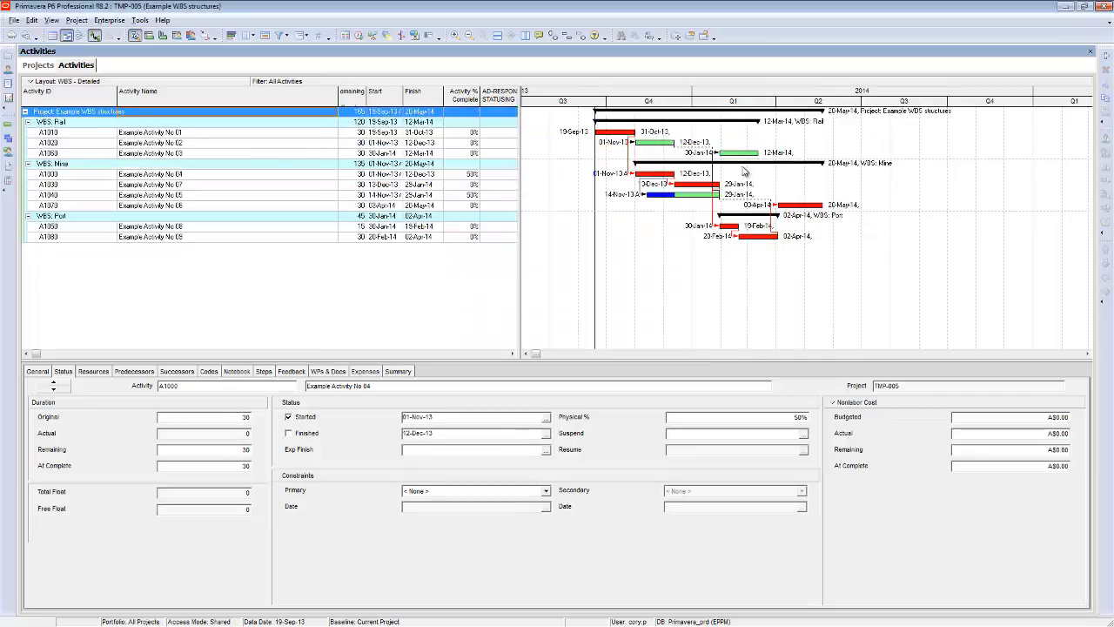
Step: Keep TMP-005's project baseline as Current Project and set its secondary user baseline to None
left_click(77, 21)
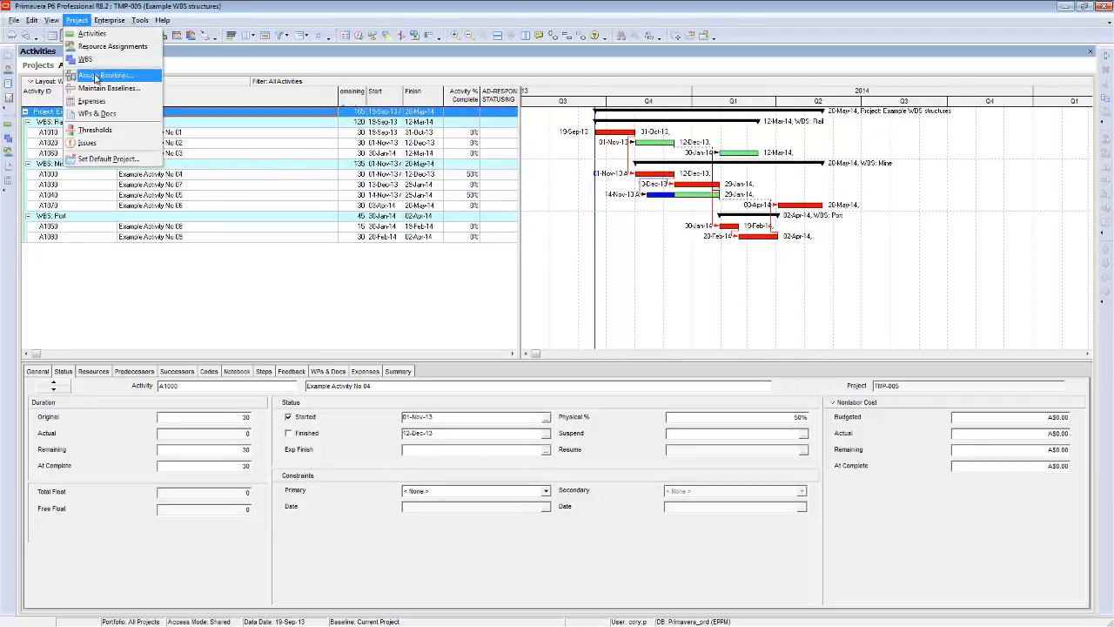
left_click(95, 77)
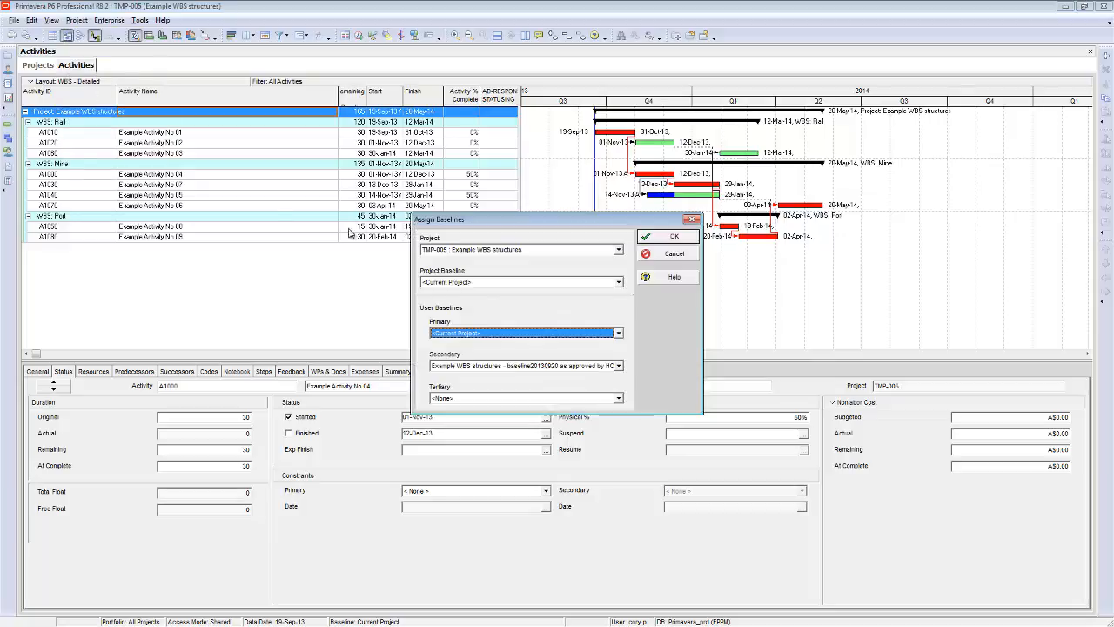
left_click(618, 284)
left_click(554, 294)
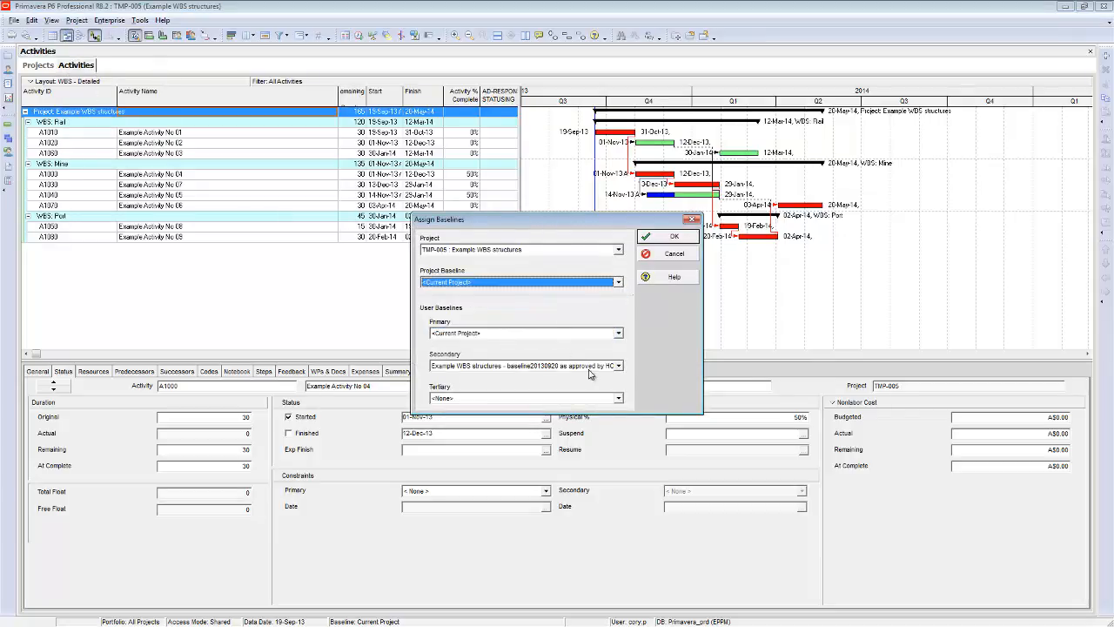
left_click(619, 367)
left_click(551, 377)
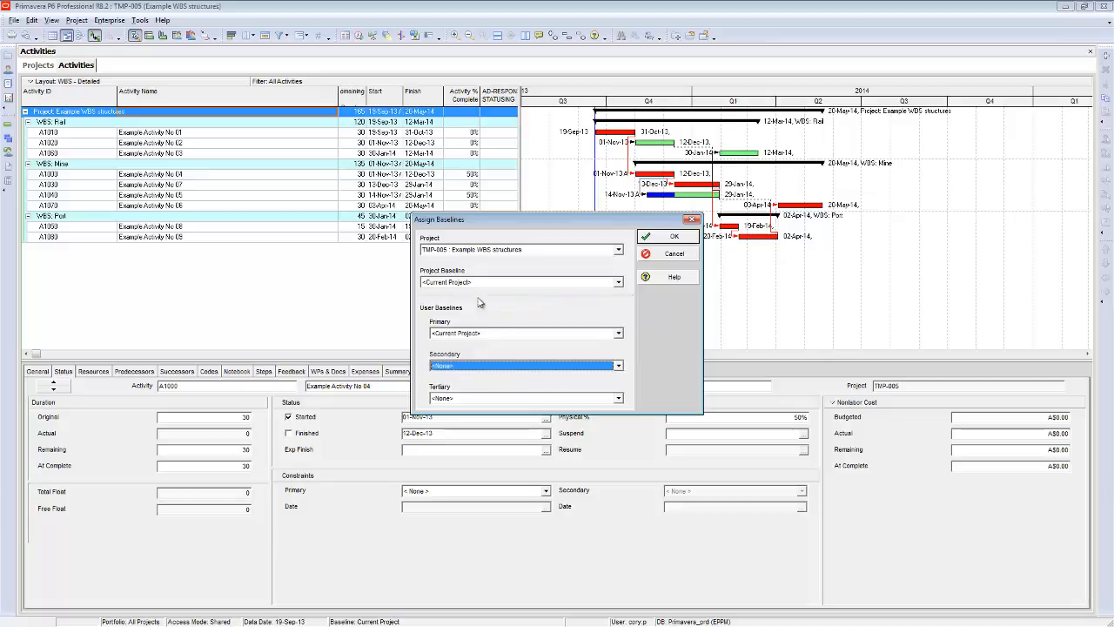
left_click(666, 238)
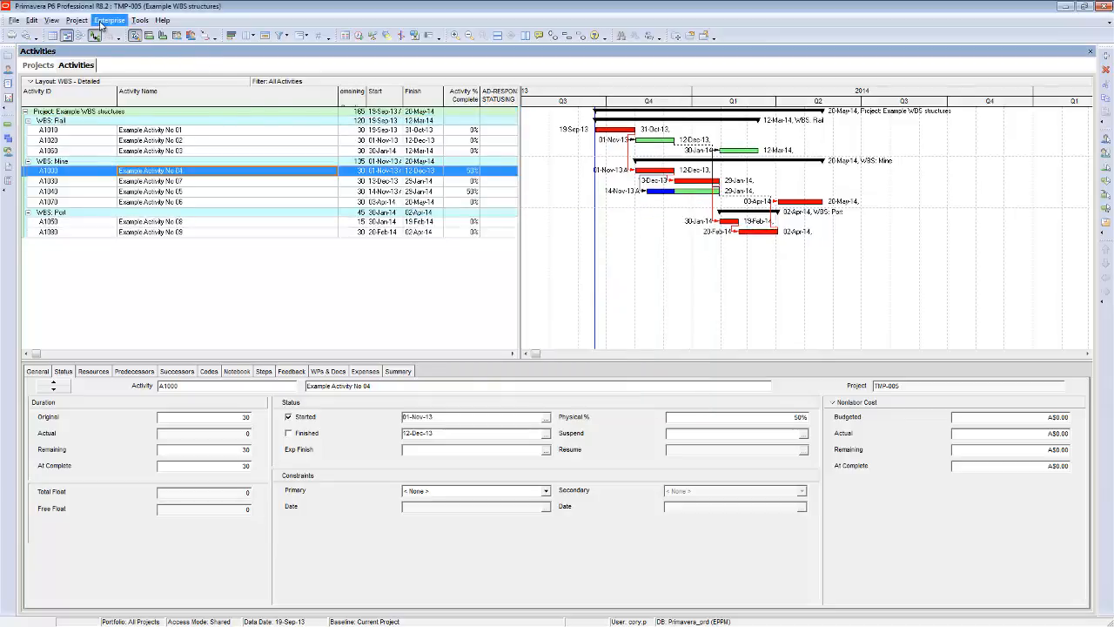
Step: Check the baseline20130920 entry among the maintained baselines of Example WBS structures
left_click(76, 20)
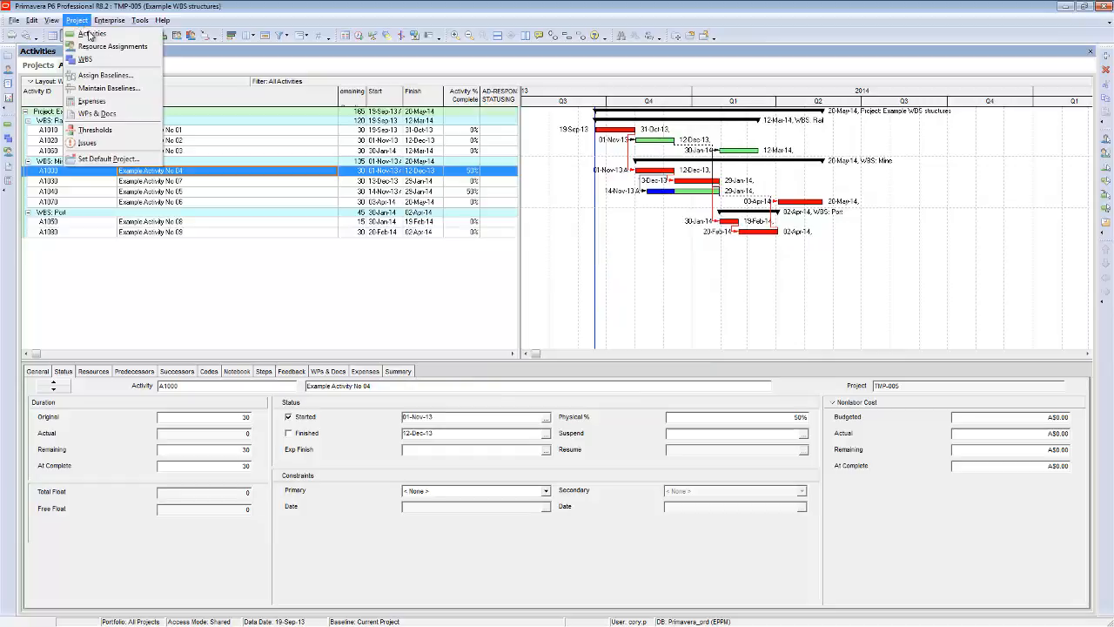
left_click(110, 88)
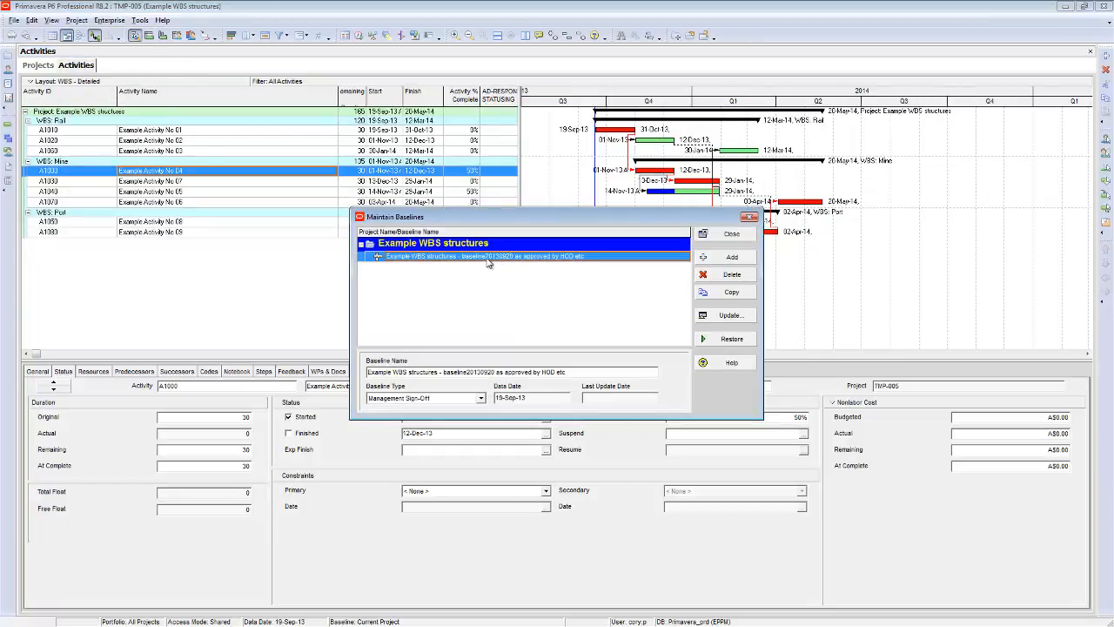
left_click(425, 256)
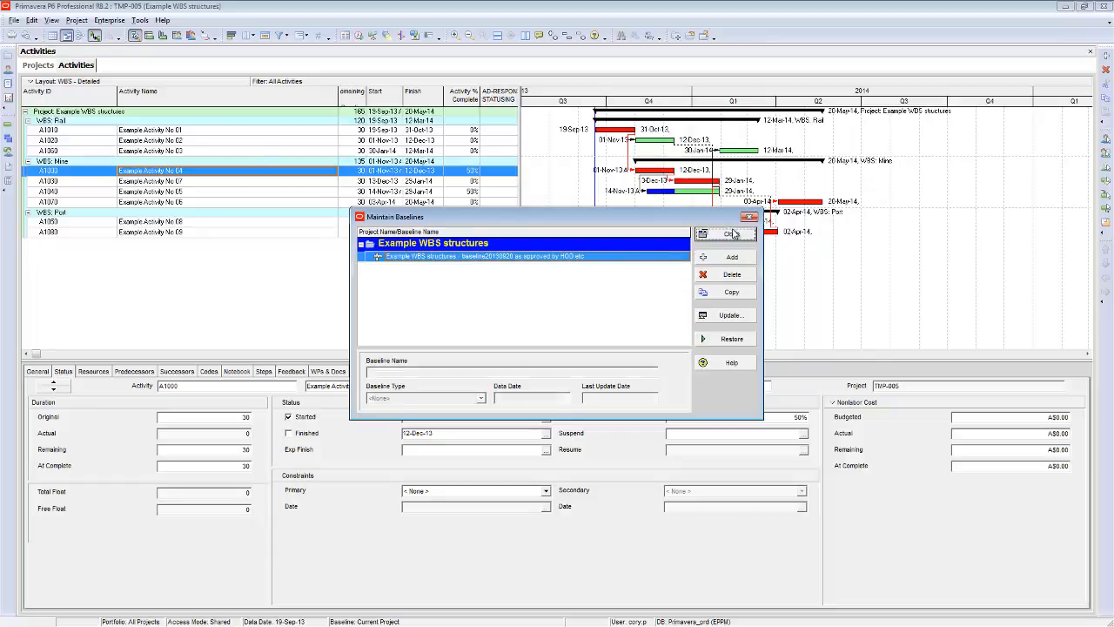
left_click(731, 234)
Step: From the project list, restore TMP-005's baseline20130920 baseline as a separate project, agreeing to unlink it
left_click(38, 66)
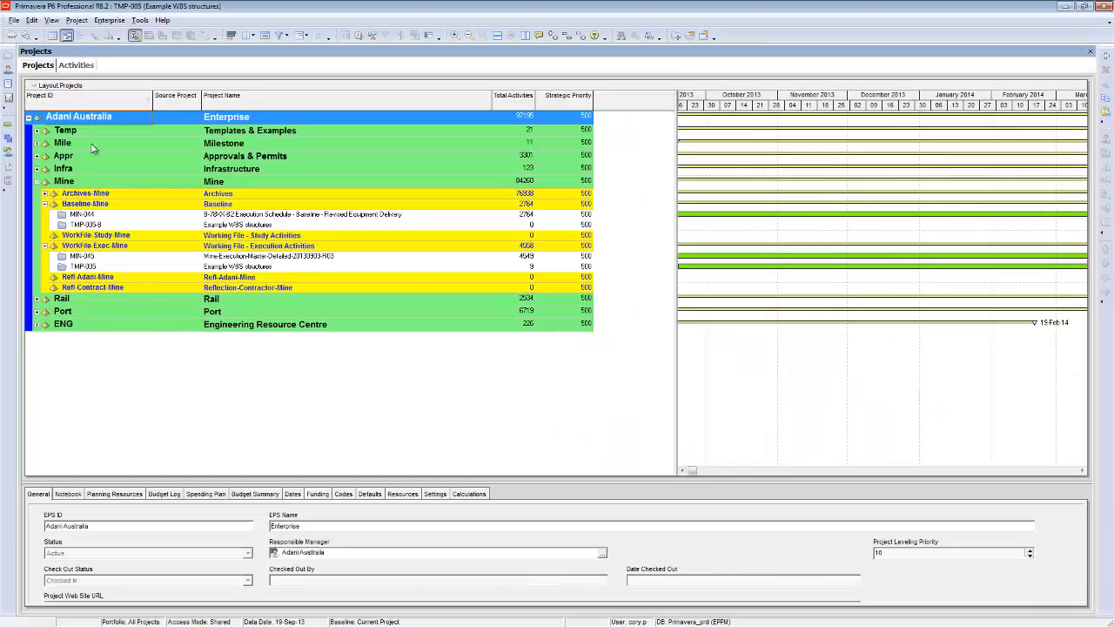
left_click(83, 267)
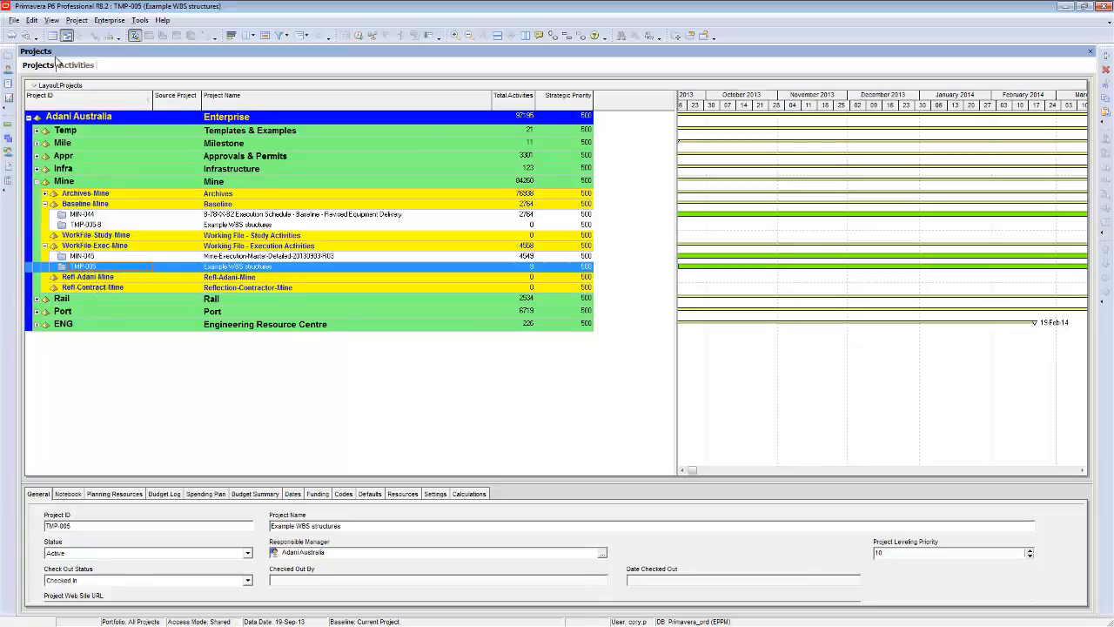
left_click(77, 20)
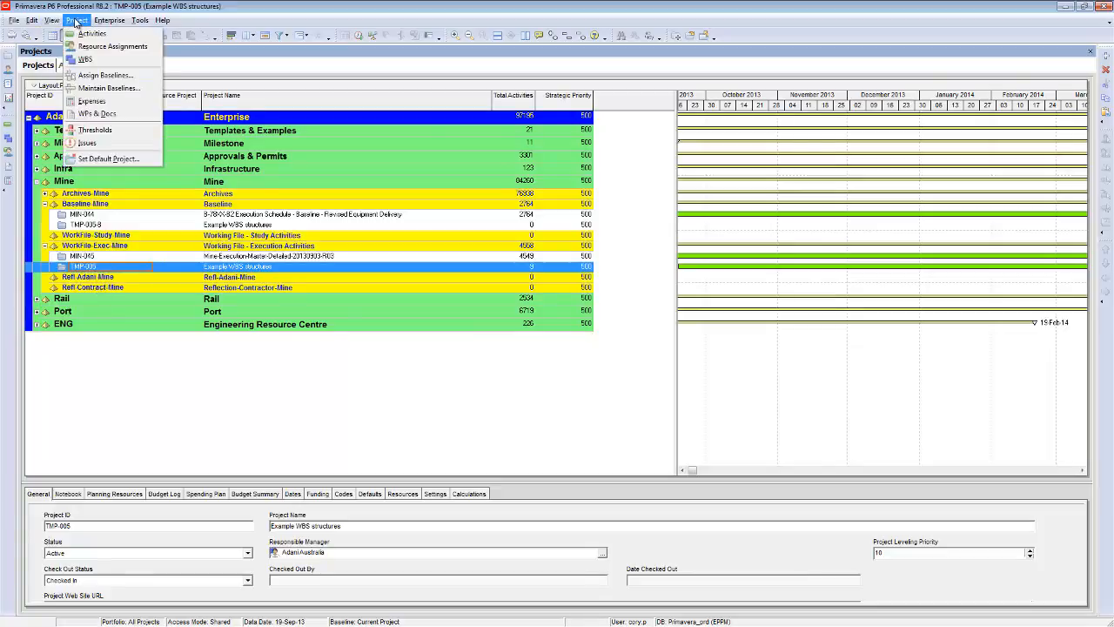
left_click(84, 91)
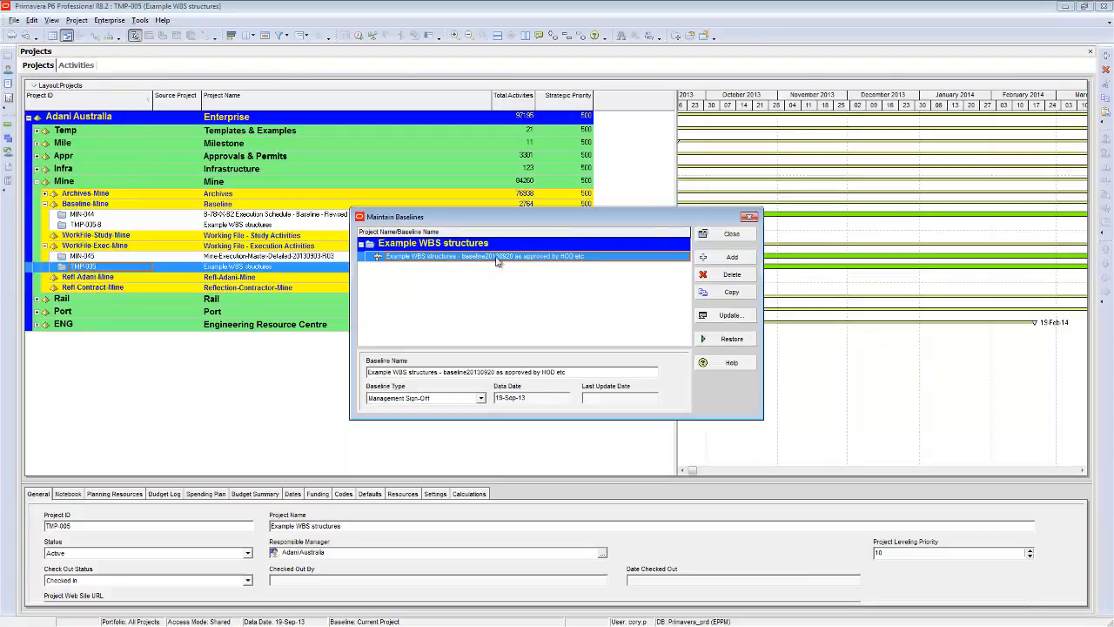
left_click(729, 342)
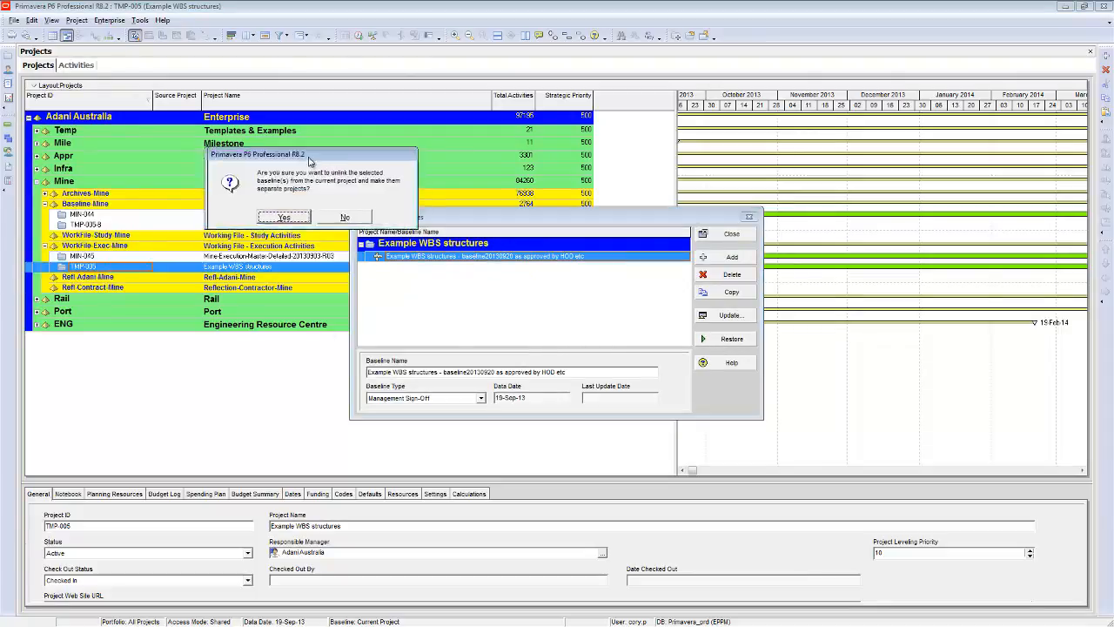
left_click(389, 224)
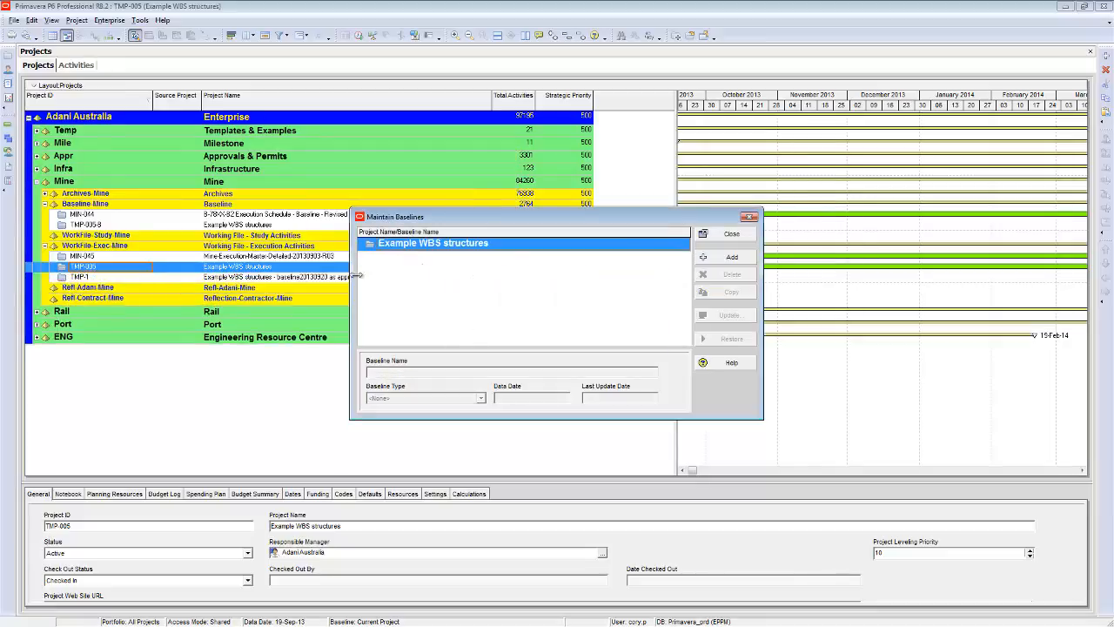
left_click(731, 234)
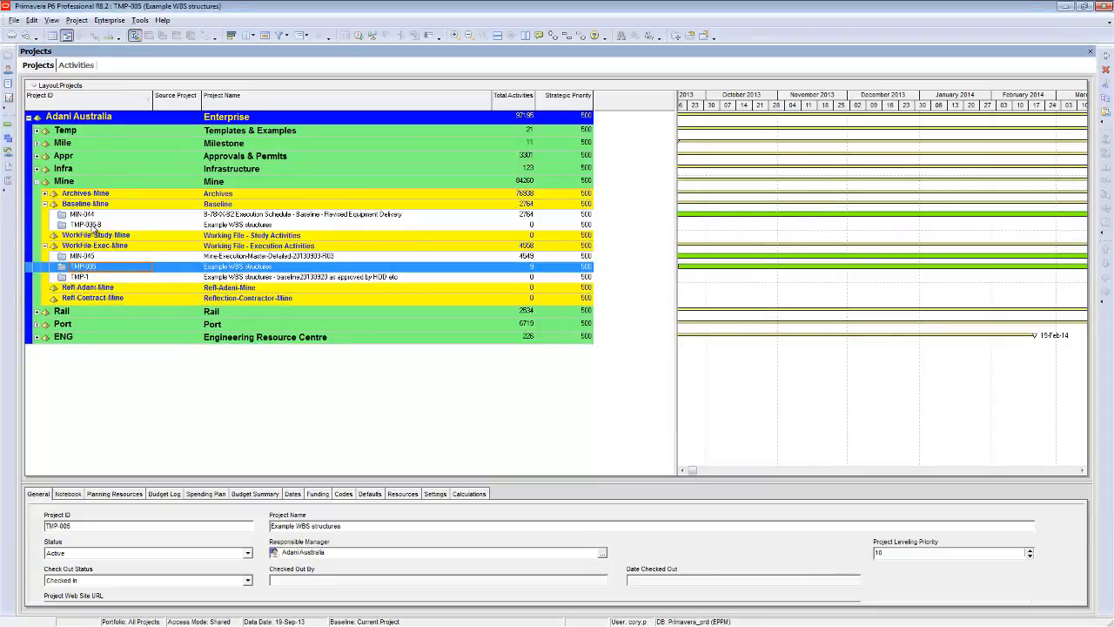
Step: Compare the general details of TMP-005-B, TMP-005 and the restored project TMP-1 in the Mine branch
left_click(98, 226)
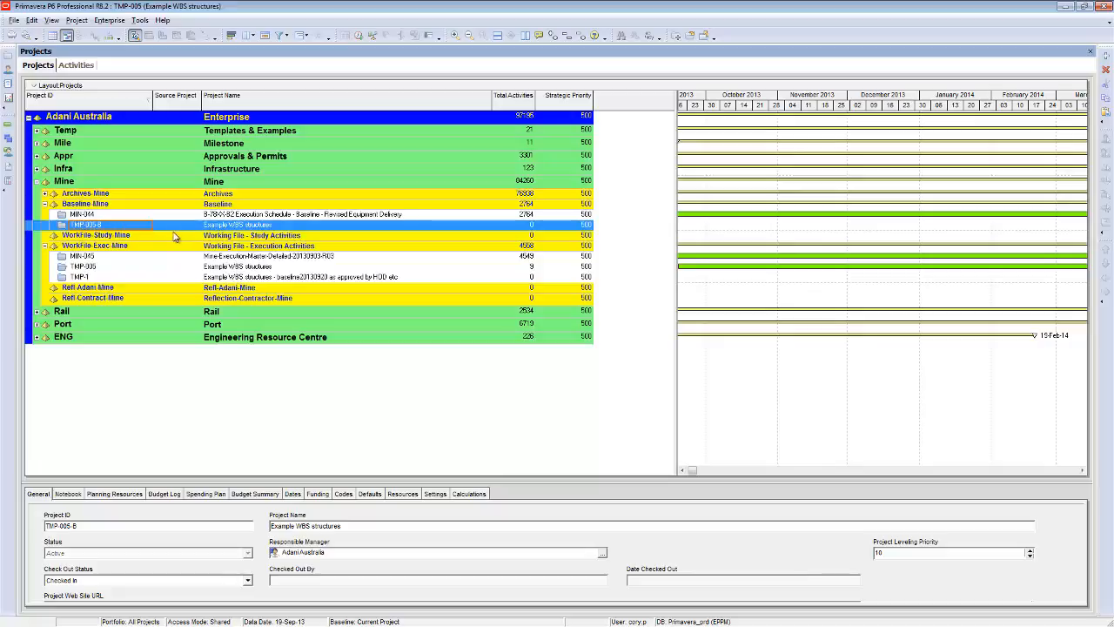
left_click(91, 278)
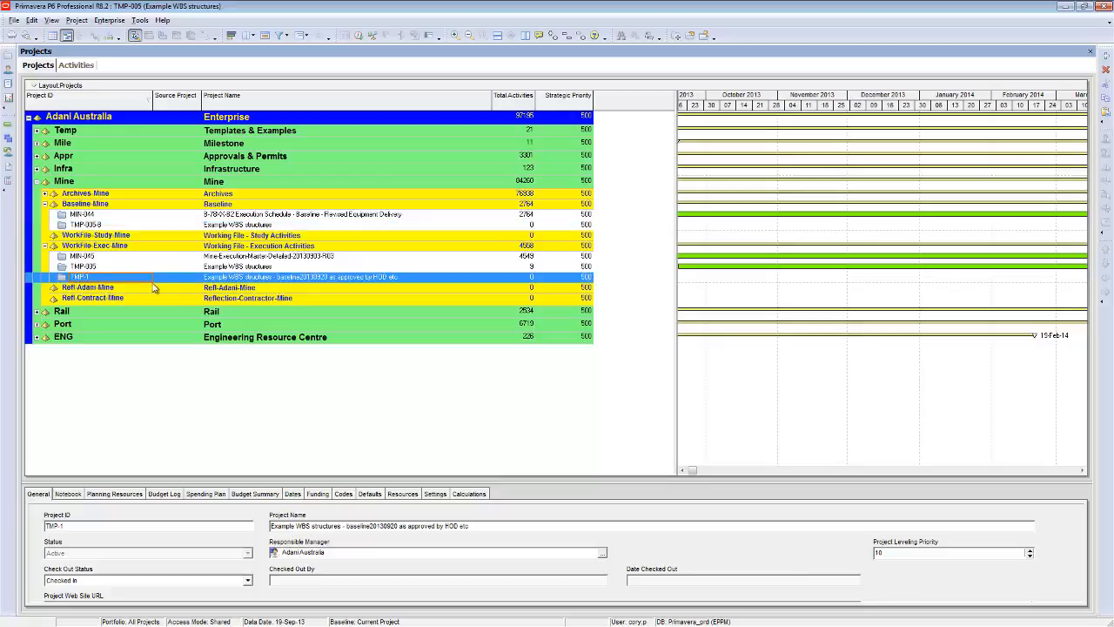
left_click(88, 268)
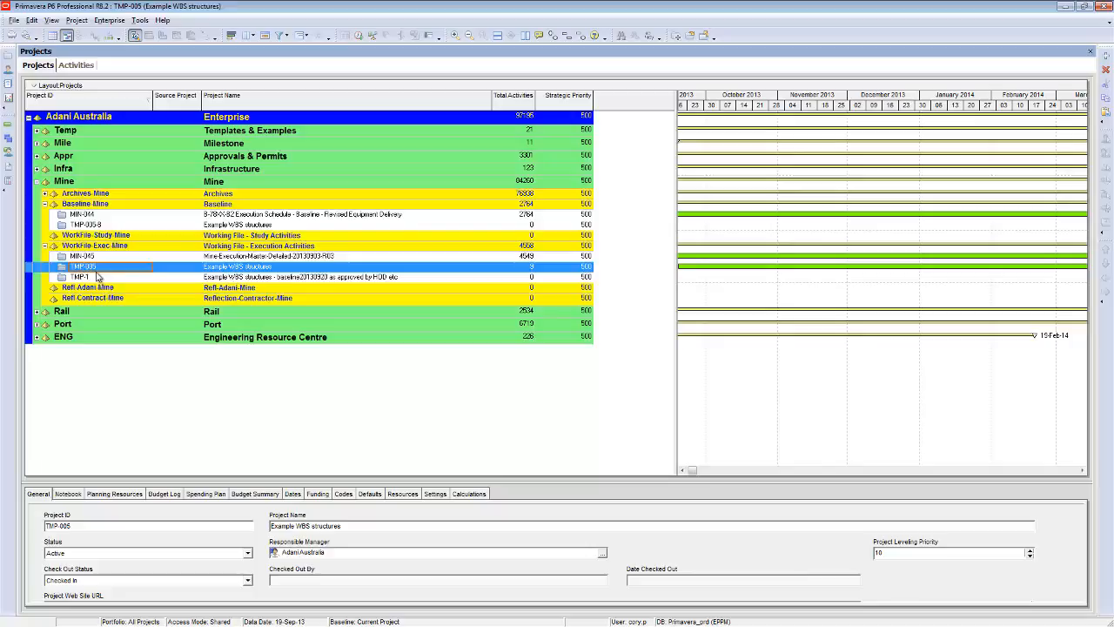
left_click(92, 278)
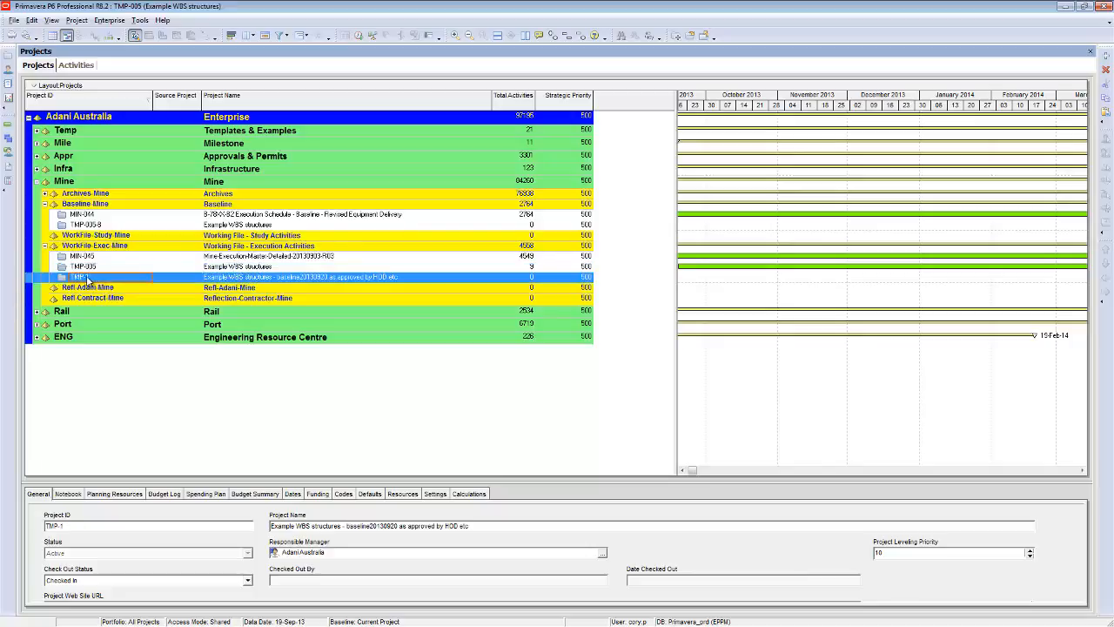